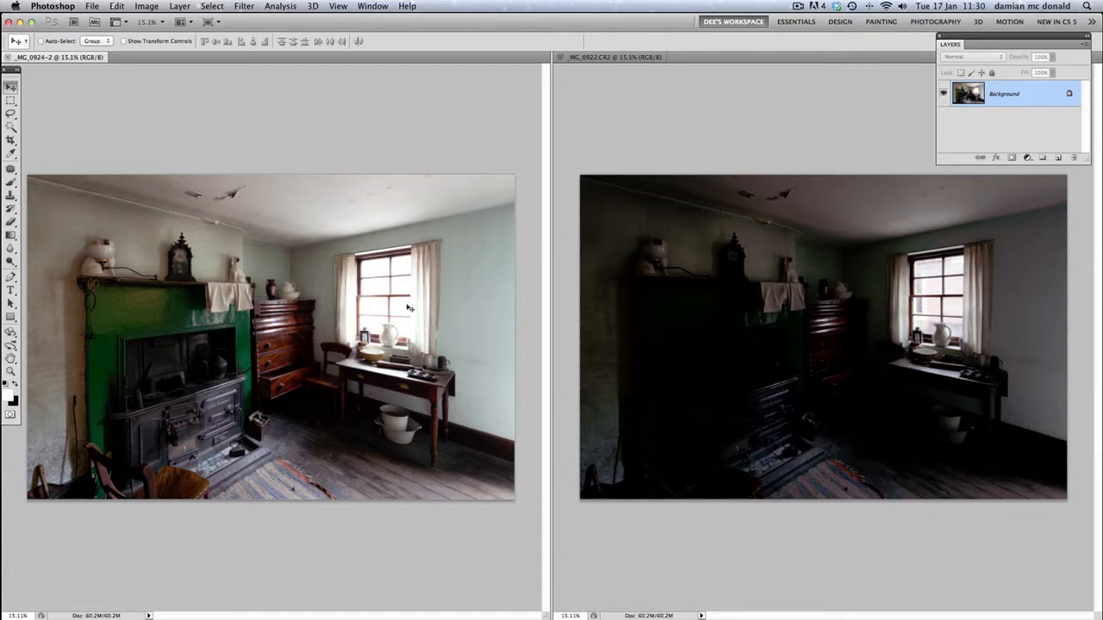
Examine the window area closely in both the bright and the dark exposure to compare the highlight detail
{"action": "scroll", "coordinate": [407, 307], "scroll_direction": "up", "scroll_amount": 10}
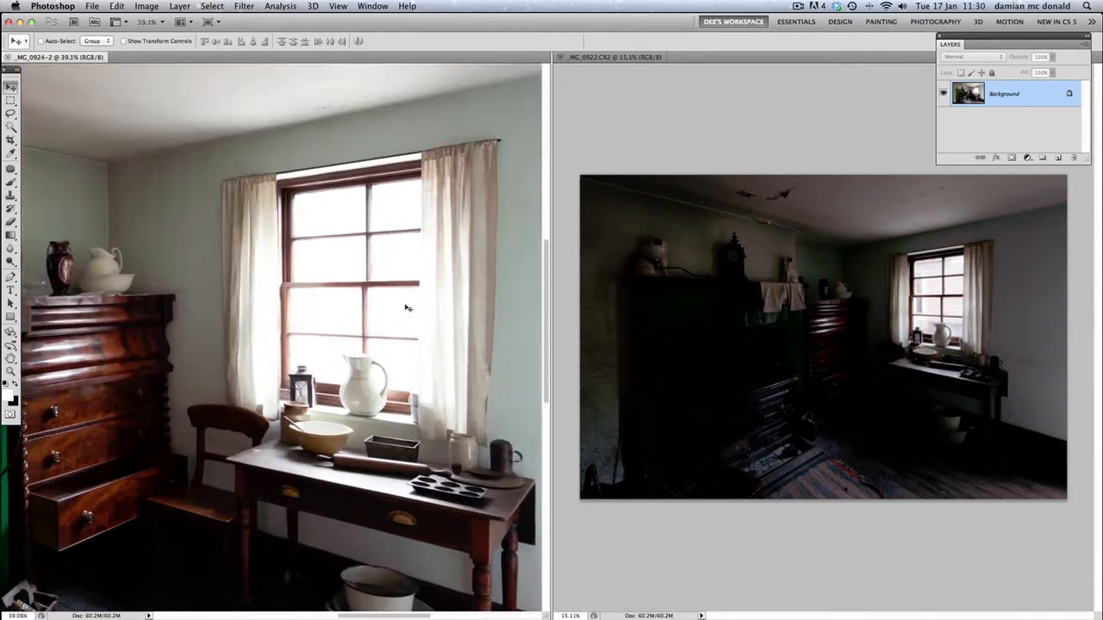
{"action": "scroll", "coordinate": [407, 307], "scroll_direction": "up", "scroll_amount": 3}
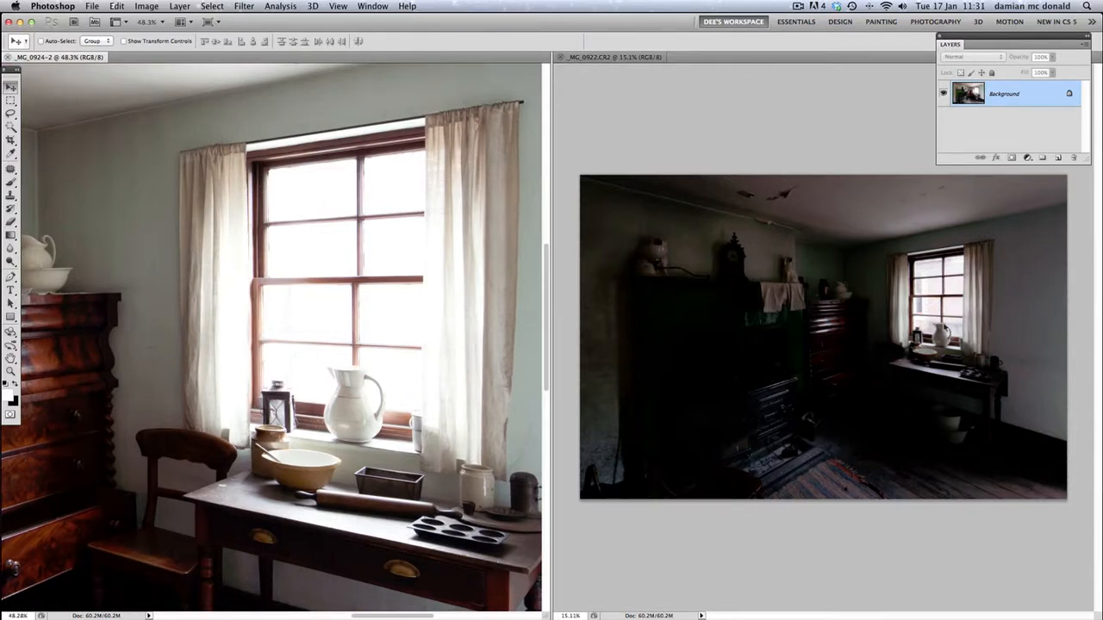
{"action": "key", "text": "super+equal"}
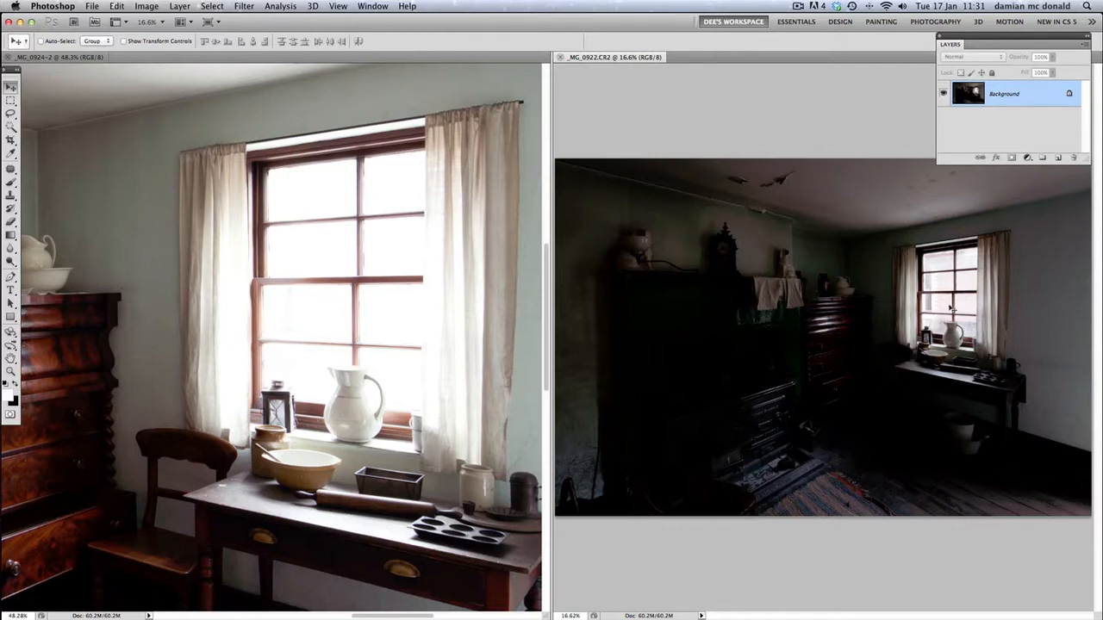
{"action": "scroll", "coordinate": [952, 308], "scroll_direction": "up", "scroll_amount": 10}
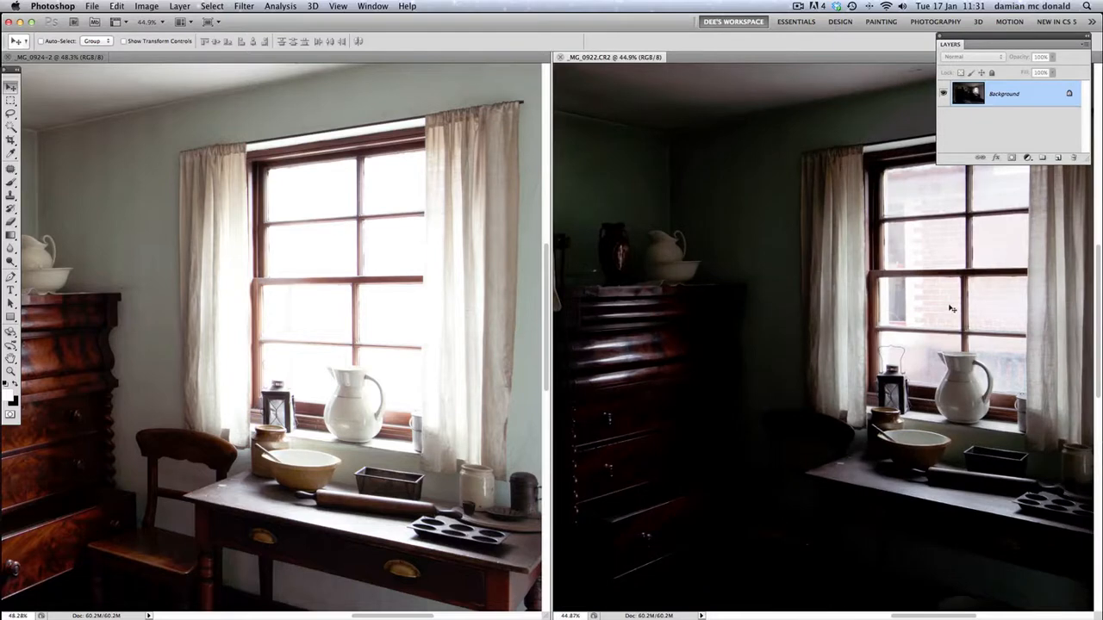
{"action": "scroll", "coordinate": [952, 307], "scroll_direction": "up", "scroll_amount": 2}
{"action": "key", "text": "space"}
{"action": "left_click_drag", "start_coordinate": [952, 304], "coordinate": [766, 319]}
{"action": "scroll", "coordinate": [789, 327], "scroll_direction": "up", "scroll_amount": 2}
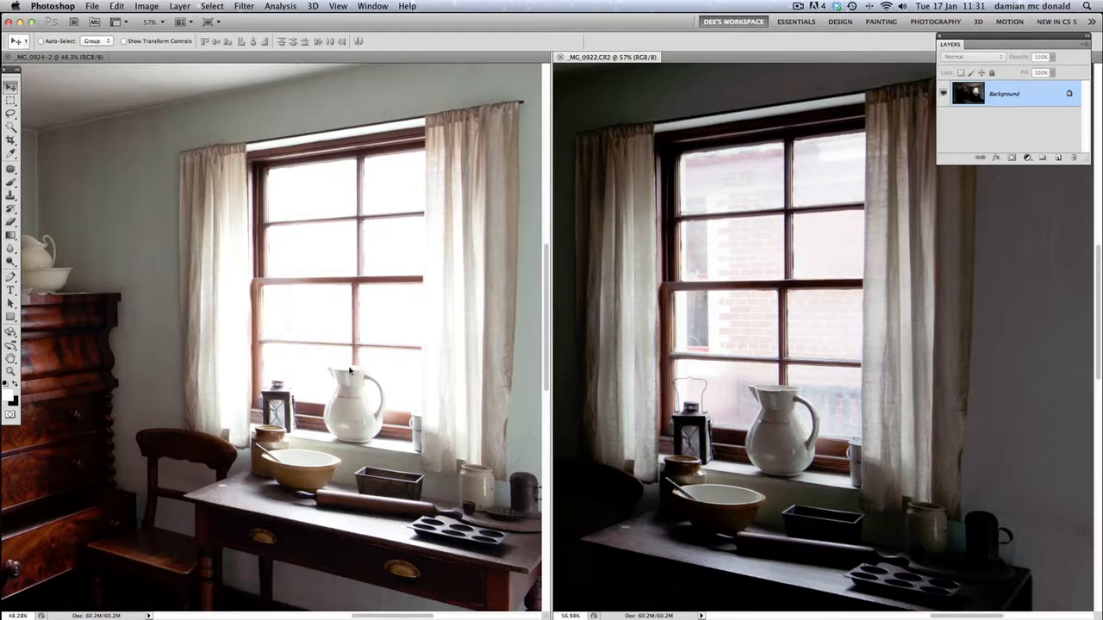
{"action": "scroll", "coordinate": [772, 350], "scroll_direction": "down", "scroll_amount": 1}
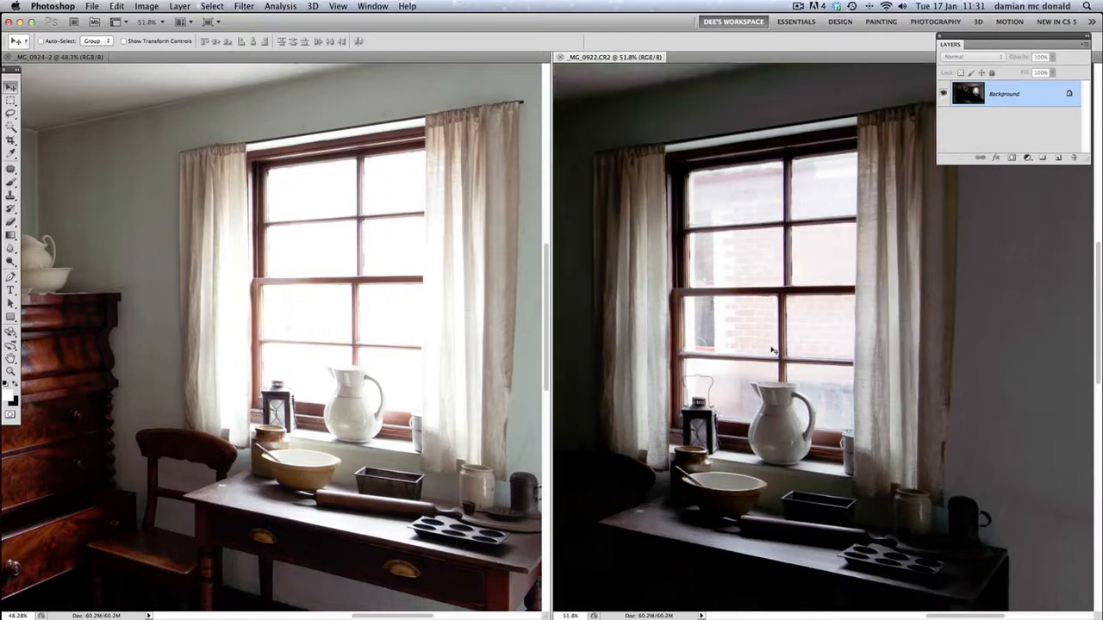
{"action": "scroll", "coordinate": [773, 350], "scroll_direction": "down", "scroll_amount": 10}
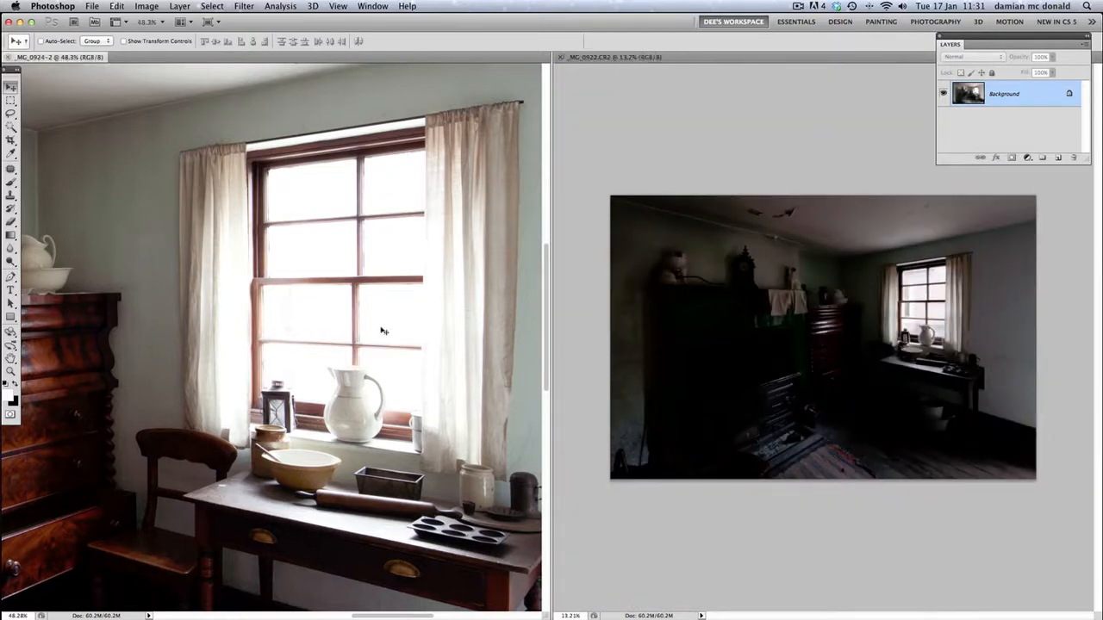
{"action": "scroll", "coordinate": [384, 330], "scroll_direction": "down", "scroll_amount": 10}
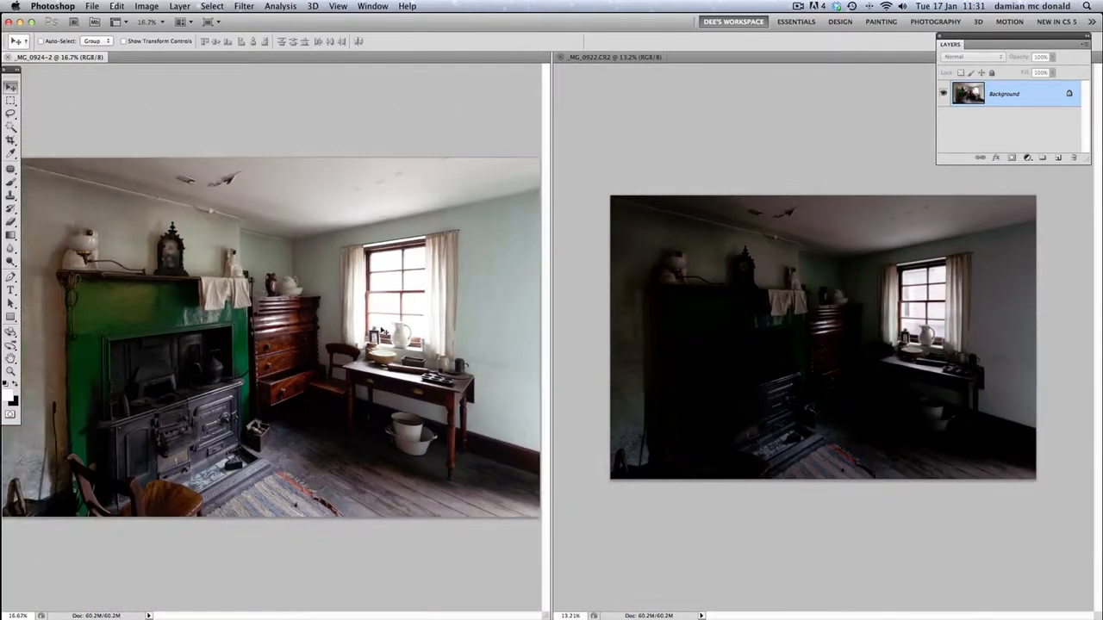
{"action": "scroll", "coordinate": [384, 331], "scroll_direction": "down", "scroll_amount": 2}
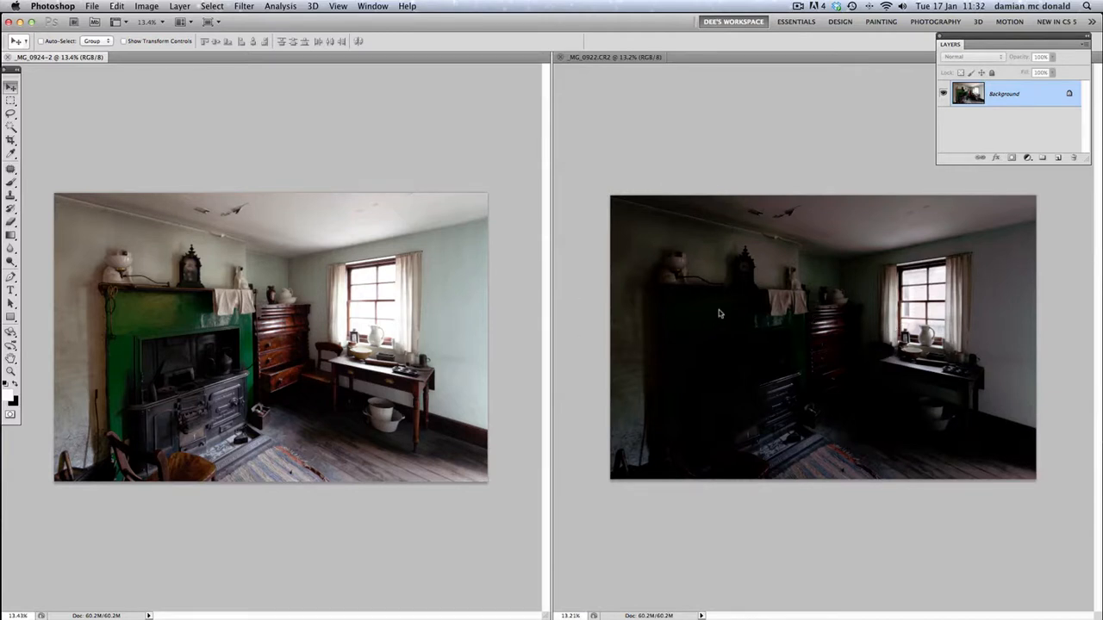
Copy the entire dark exposure _MG_0922.CR2 and close its document
{"action": "left_click", "coordinate": [778, 293]}
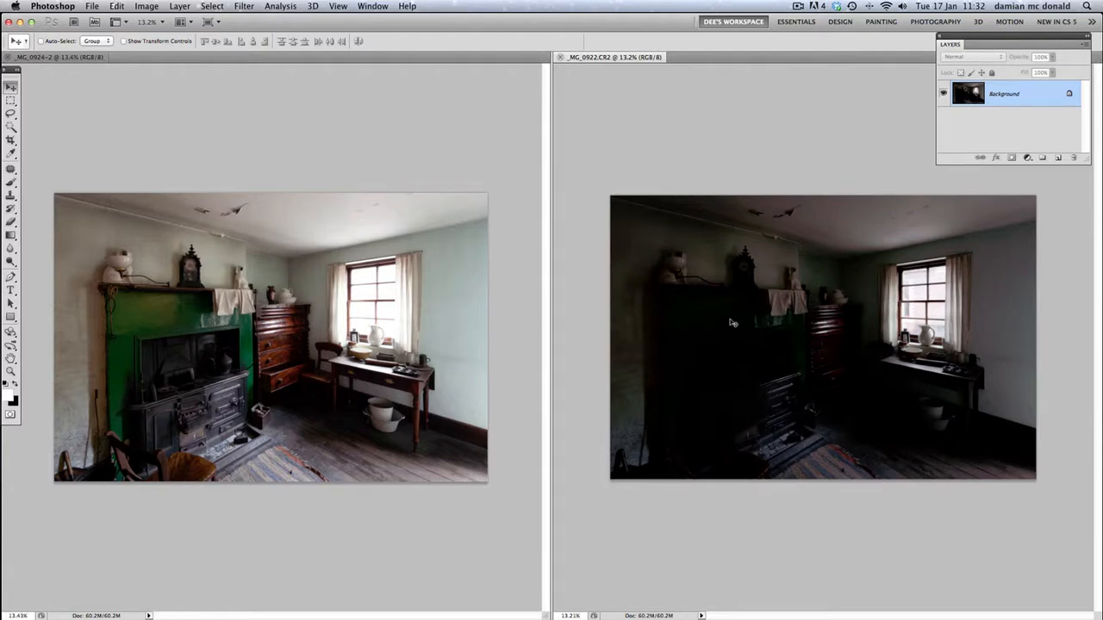
{"action": "key", "text": "super"}
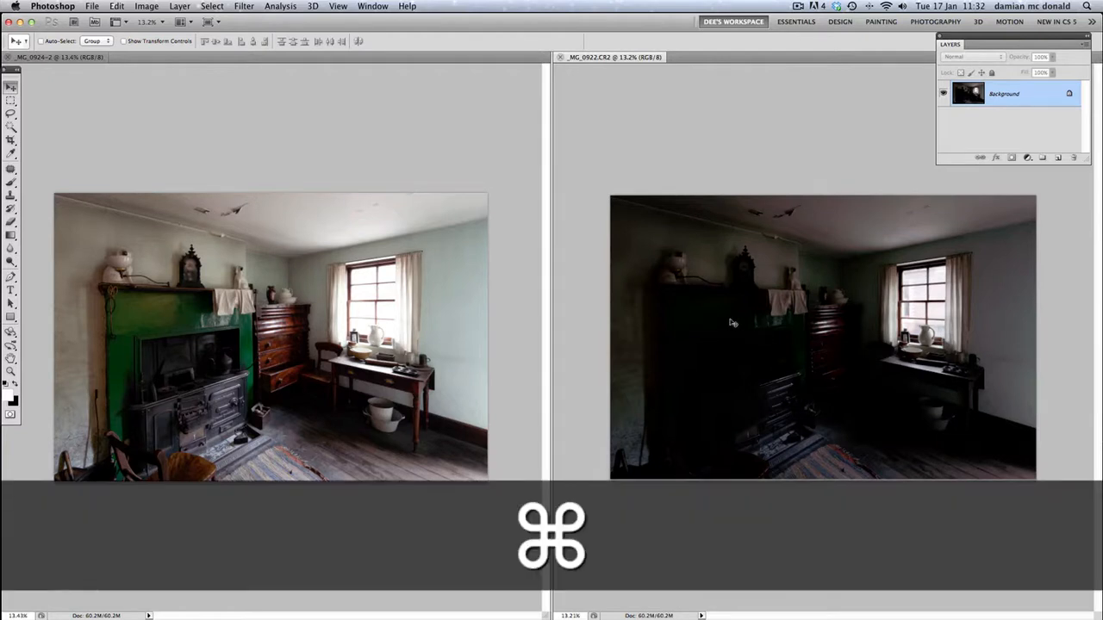
{"action": "key", "text": "super+a"}
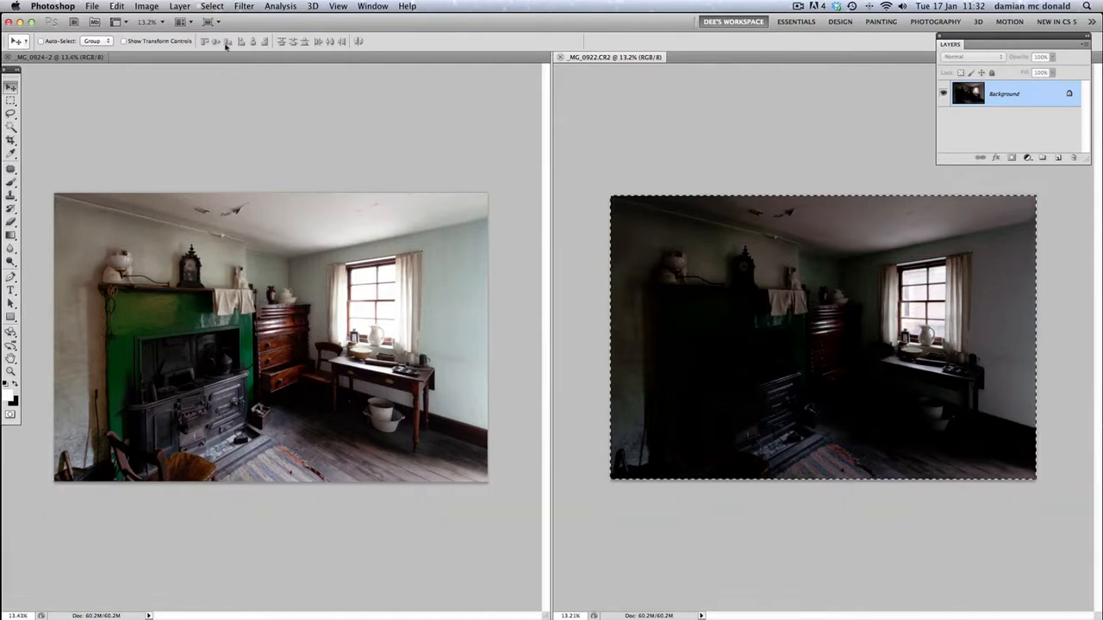
{"action": "left_click", "coordinate": [212, 7]}
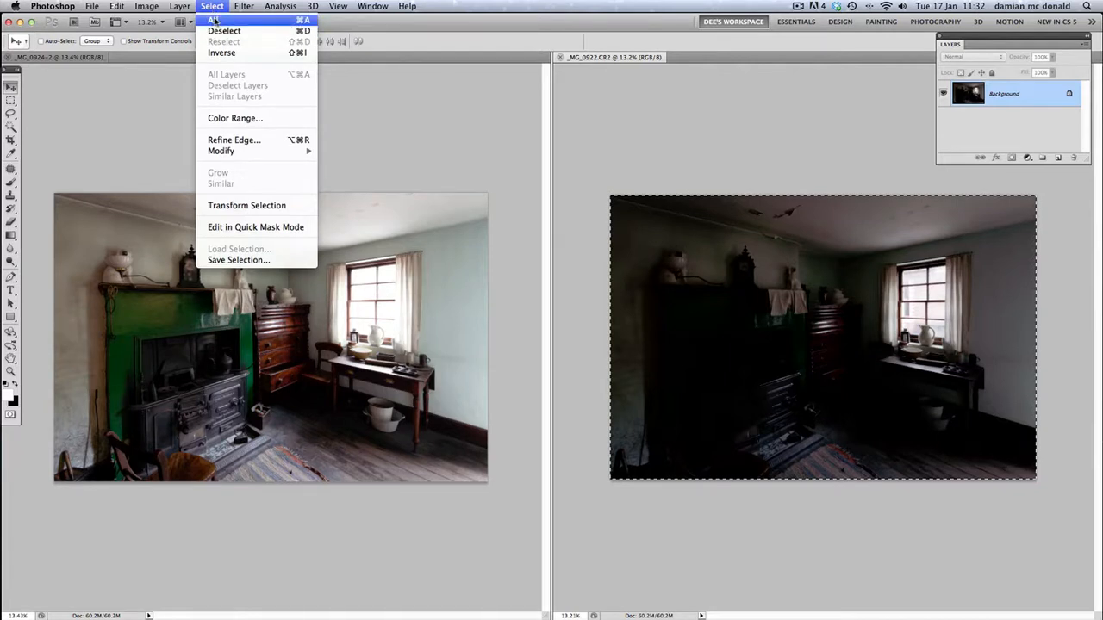
{"action": "left_click", "coordinate": [654, 110]}
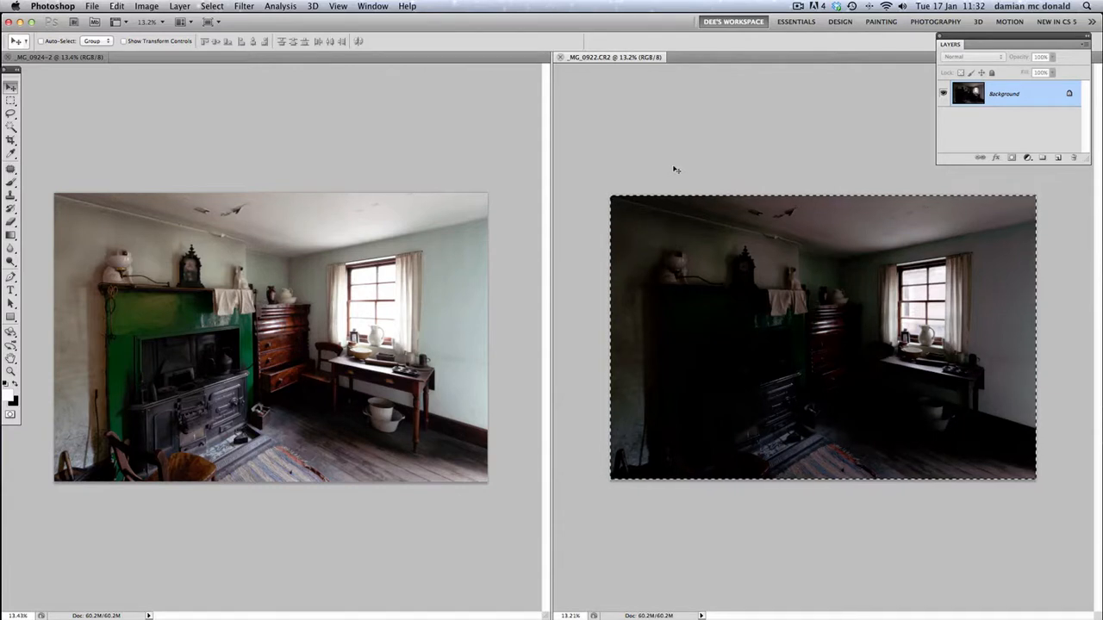
{"action": "key", "text": "super+c"}
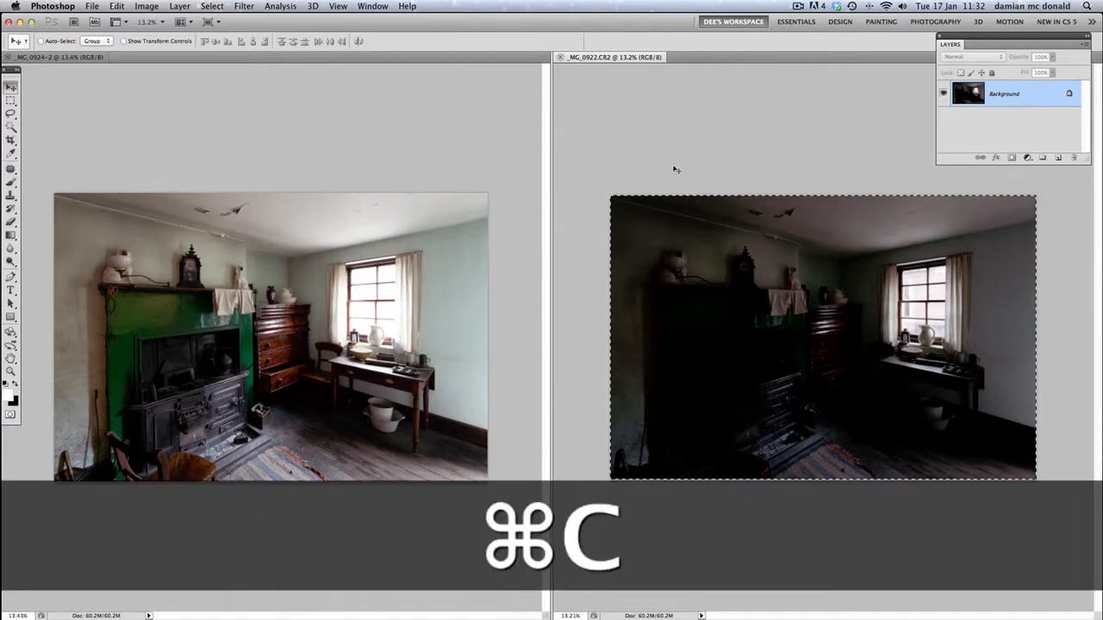
{"action": "left_click", "coordinate": [117, 7]}
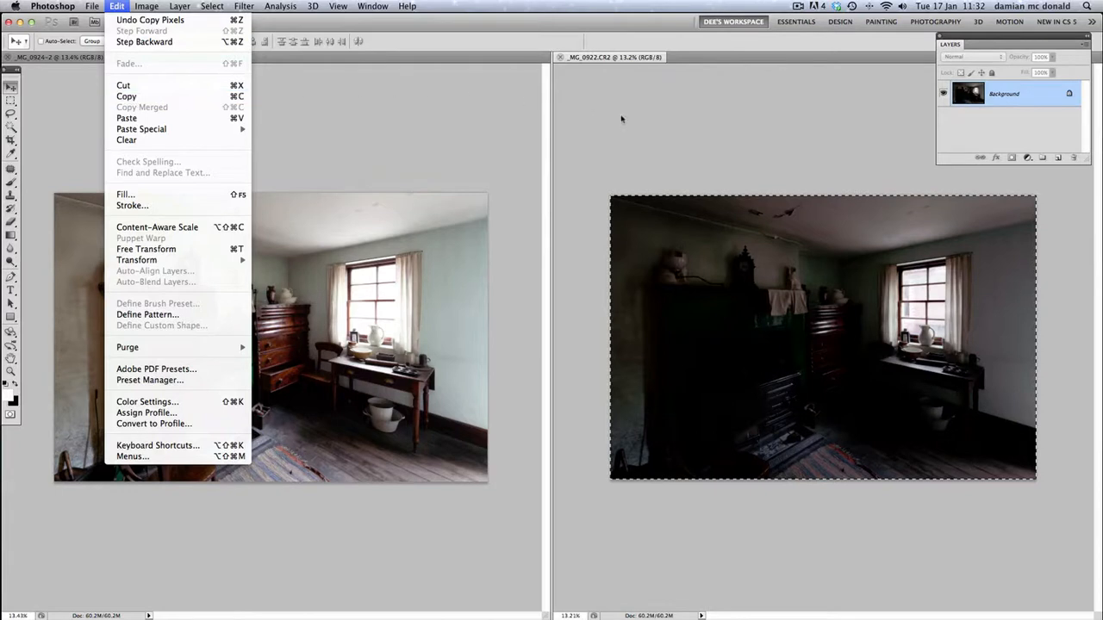
{"action": "left_click", "coordinate": [610, 156]}
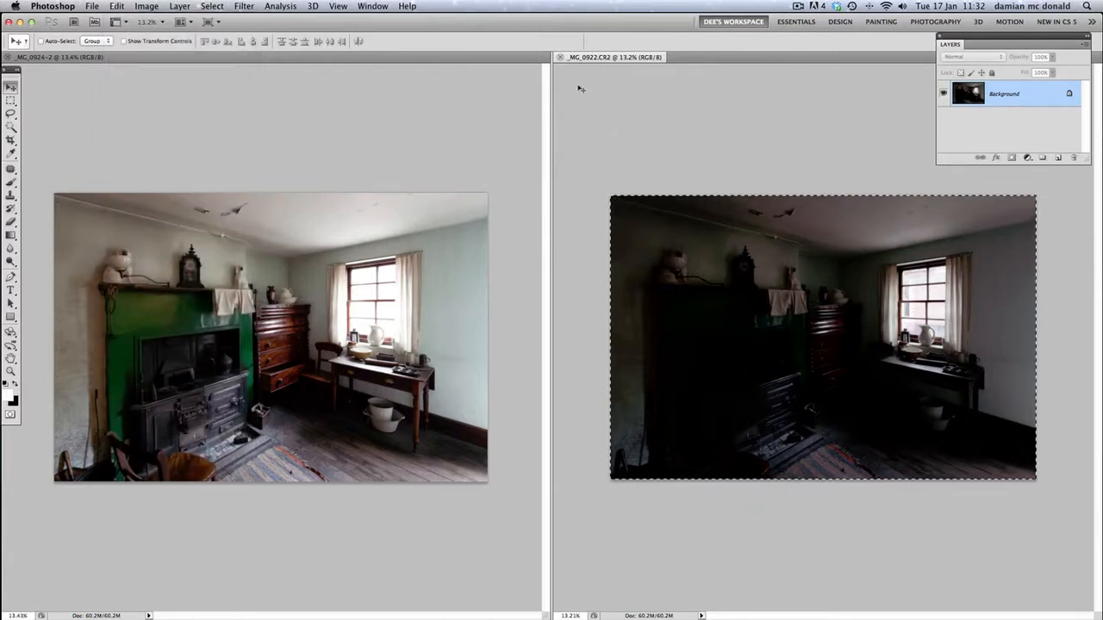
{"action": "left_click", "coordinate": [560, 57]}
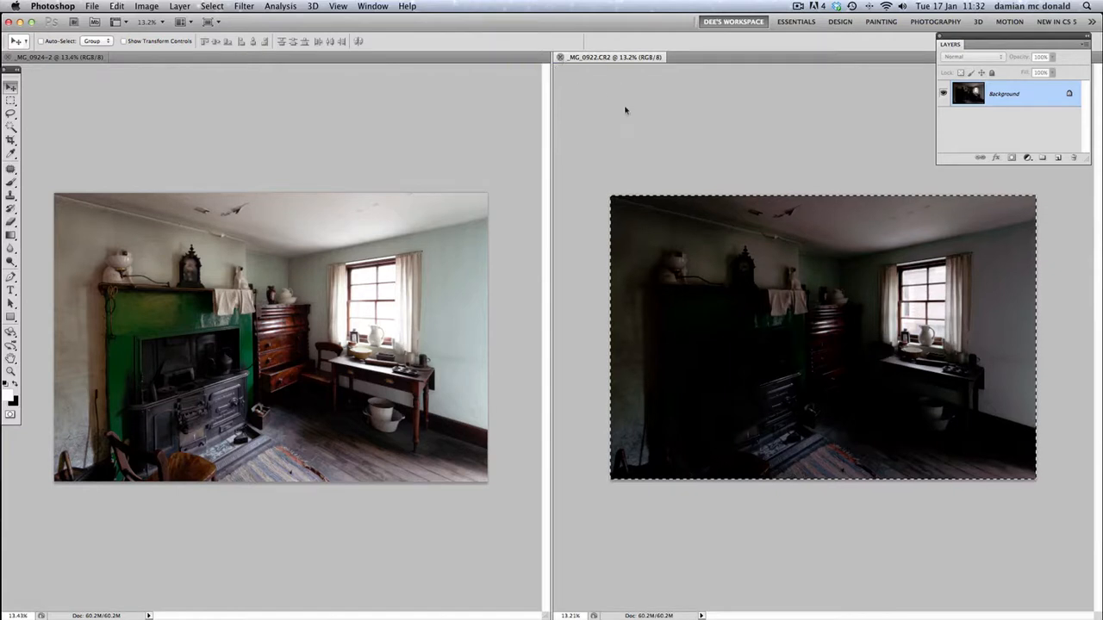
{"action": "left_click", "coordinate": [514, 214]}
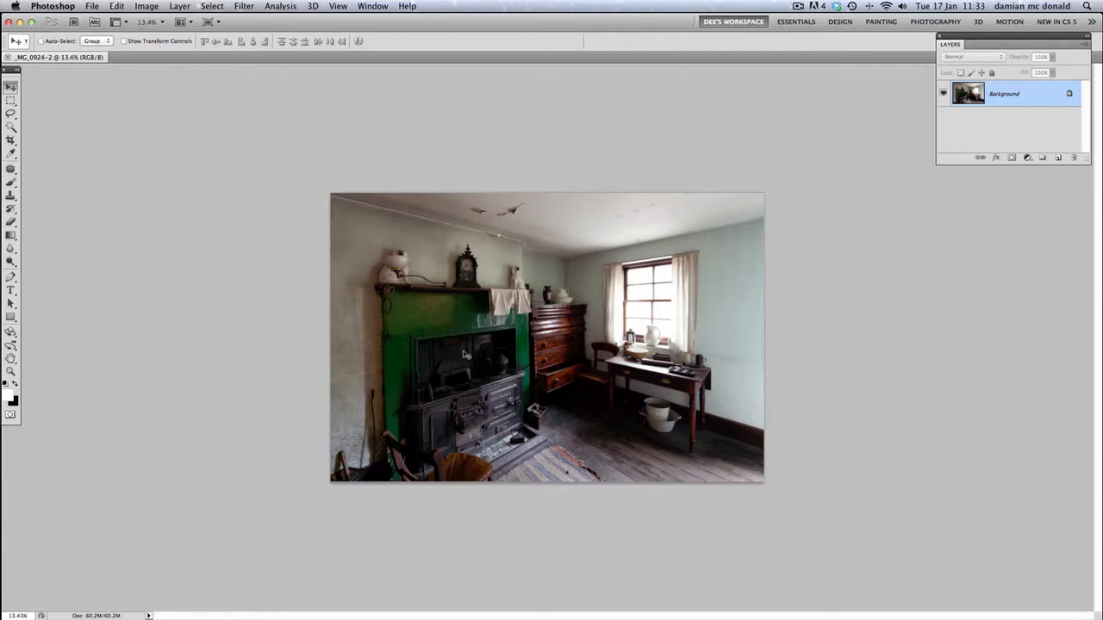
Paste the dark exposure as a single layer above the bright photo, and toggle its visibility to compare the two
{"action": "key", "text": "super"}
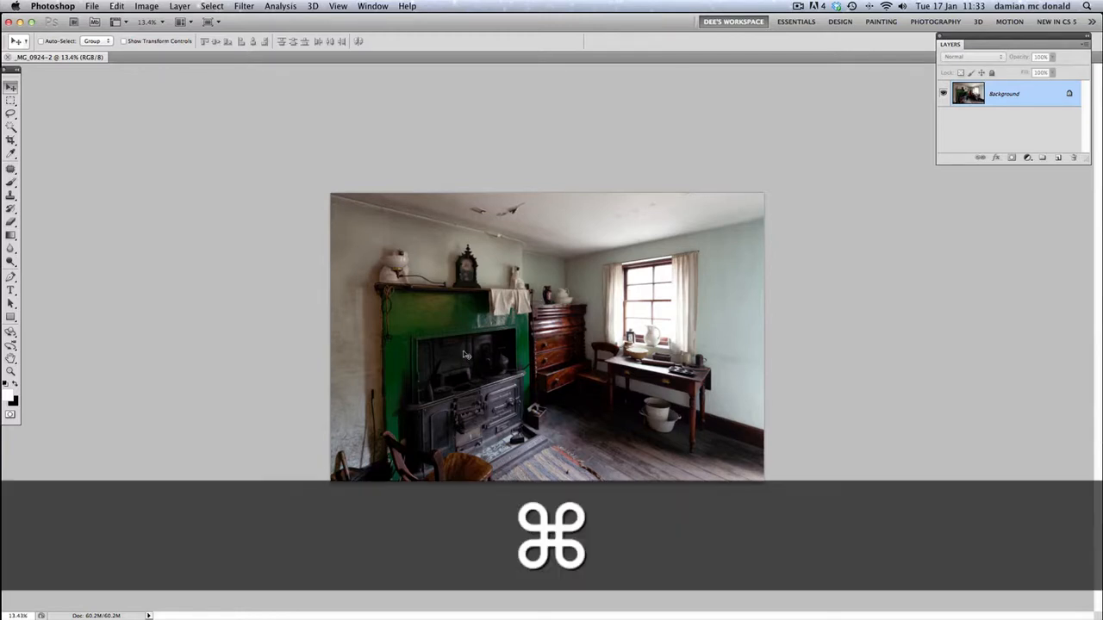
{"action": "key", "text": "super+v"}
{"action": "key", "text": "super+v"}
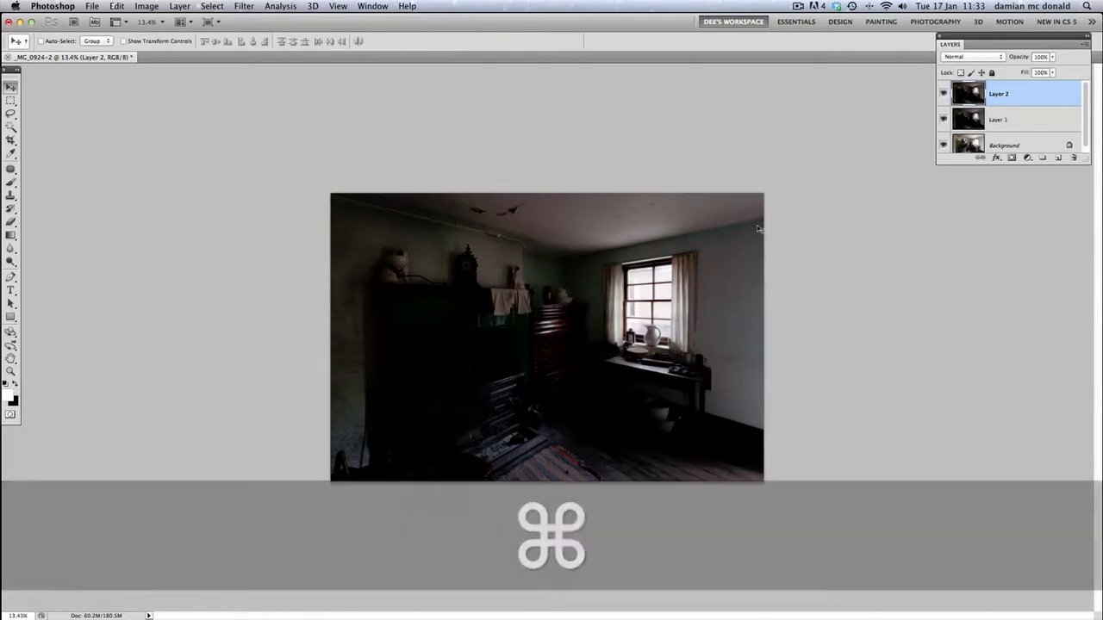
{"action": "left_click_drag", "start_coordinate": [1059, 95], "coordinate": [1074, 158]}
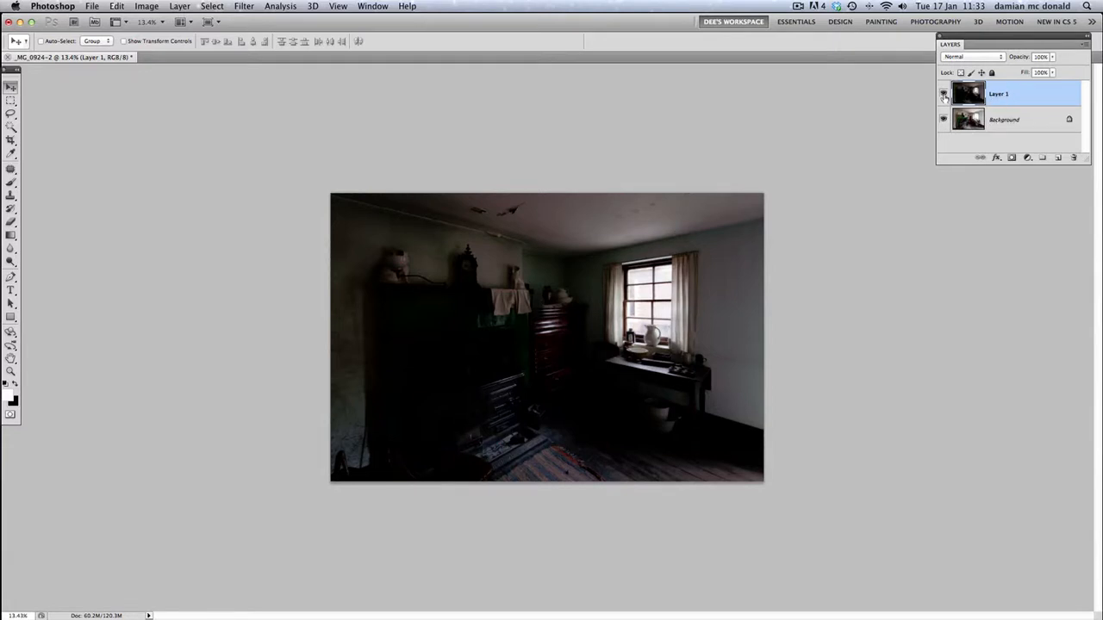
{"action": "left_click", "coordinate": [944, 94]}
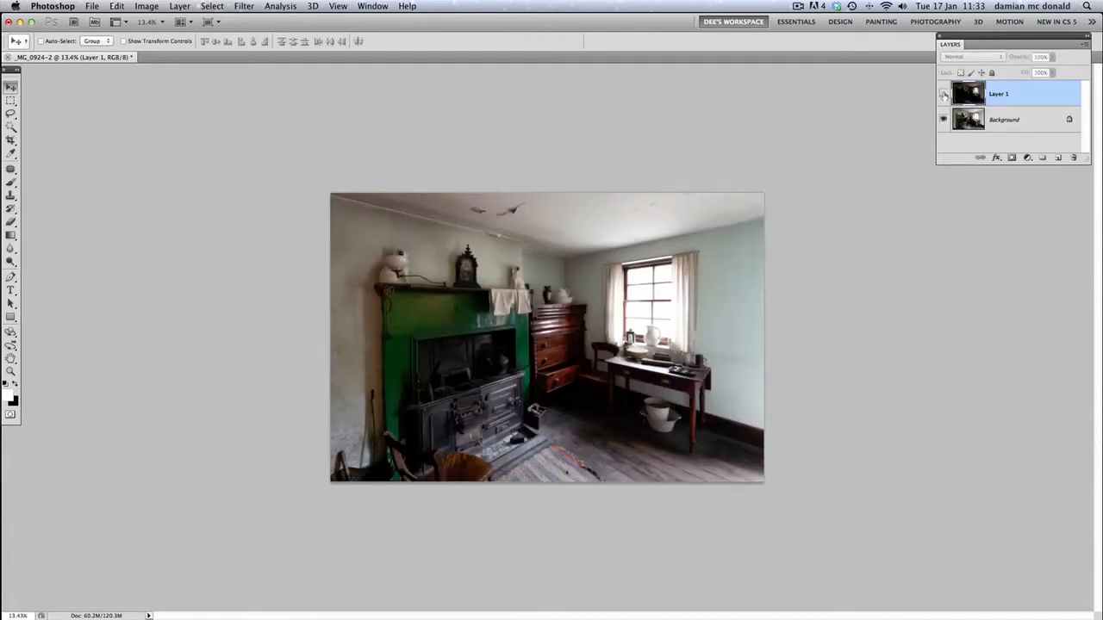
{"action": "left_click", "coordinate": [943, 93]}
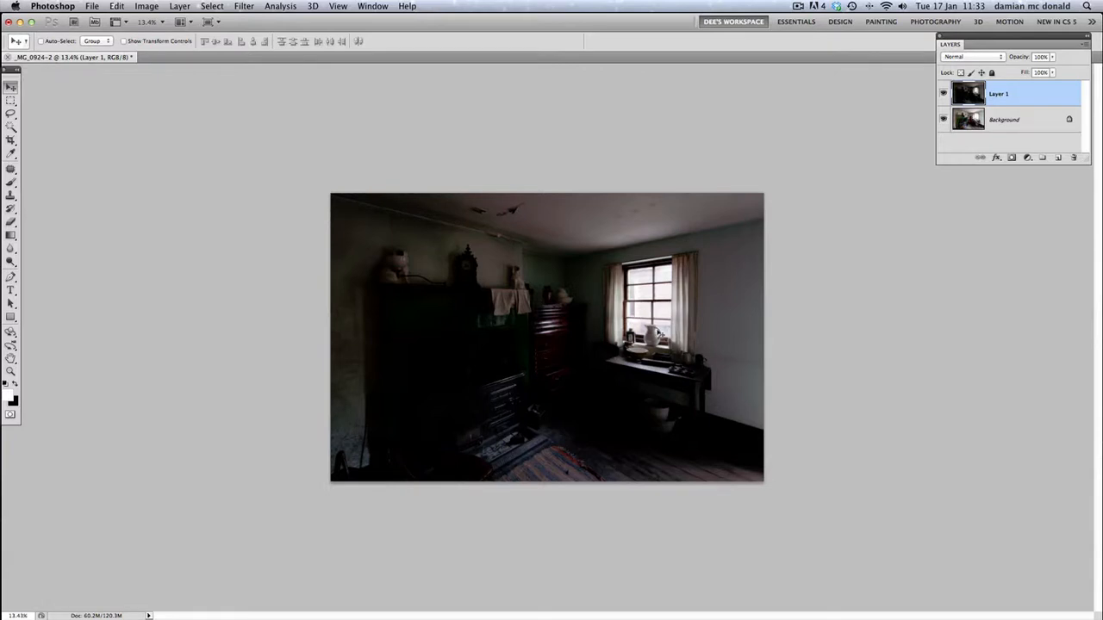
Add a layer mask to Layer 1, and copy the entire Background image, clearing the selection
{"action": "scroll", "coordinate": [646, 309], "scroll_direction": "up", "scroll_amount": 5}
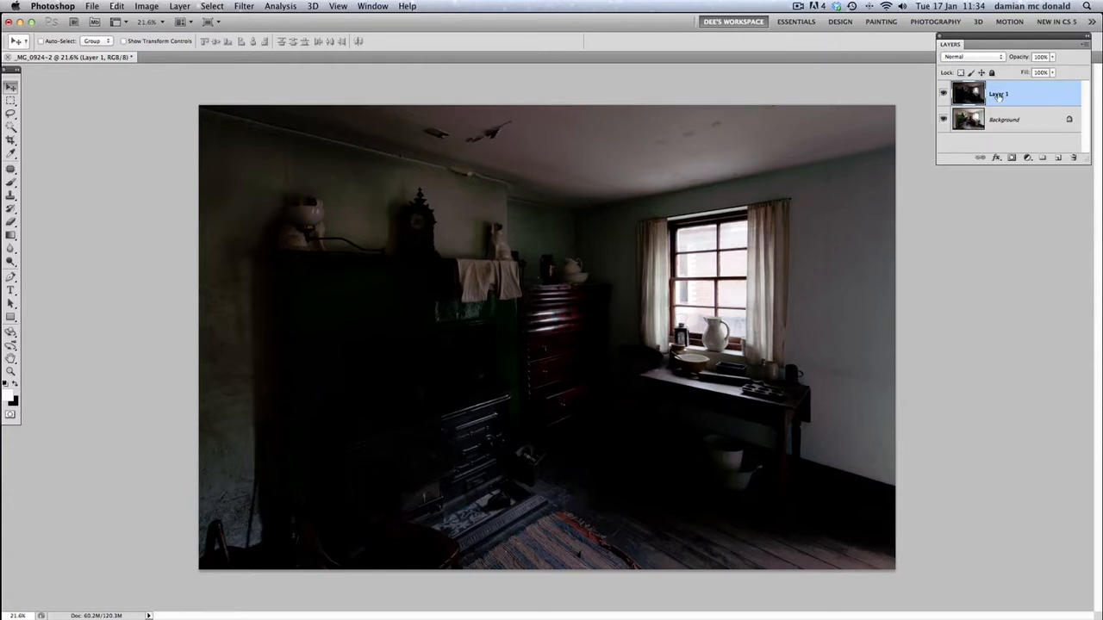
{"action": "left_click", "coordinate": [1012, 158]}
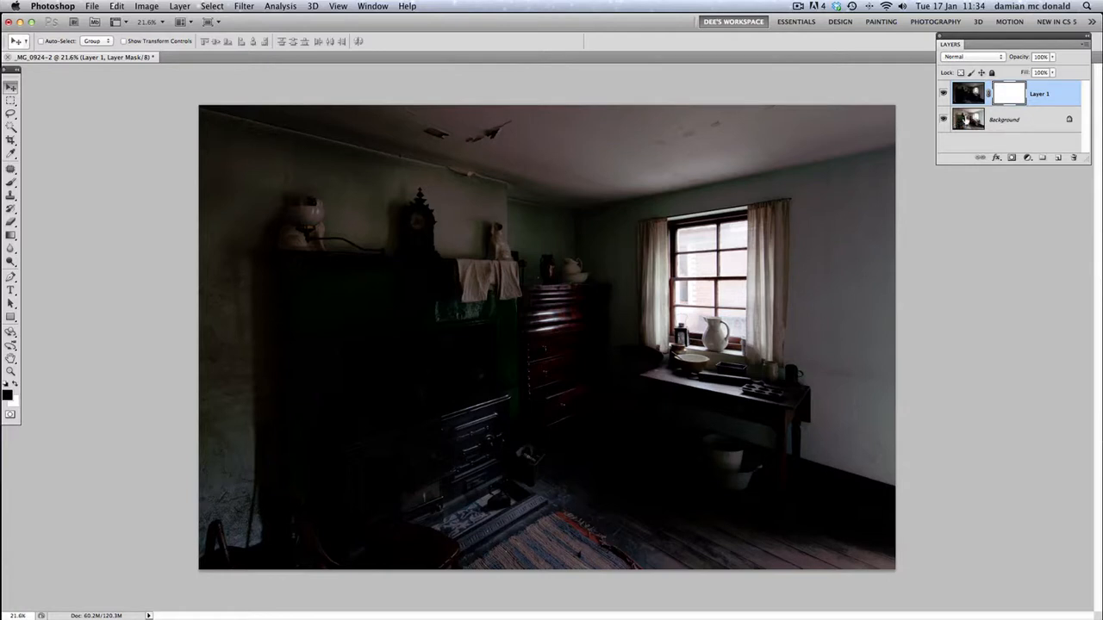
{"action": "left_click", "coordinate": [970, 121]}
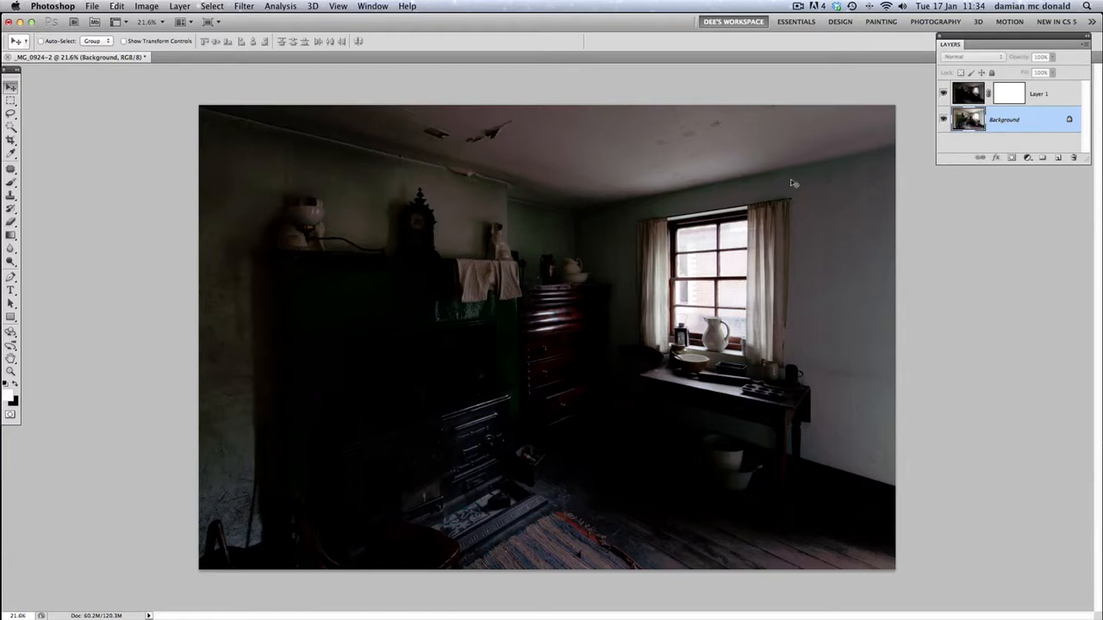
{"action": "key", "text": "super+a"}
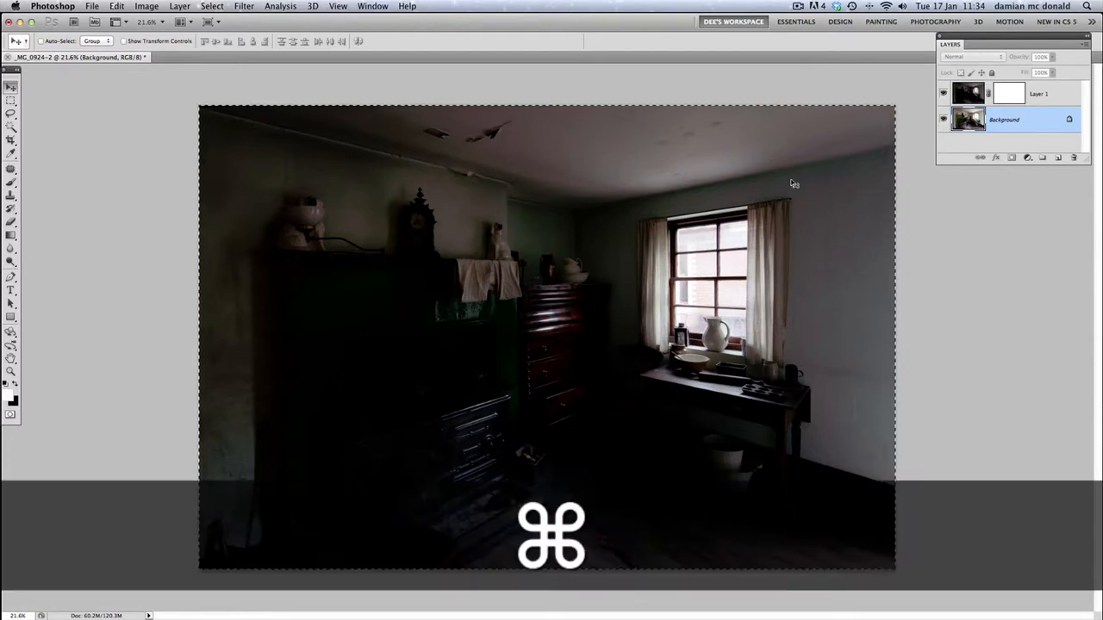
{"action": "key", "text": "super+c"}
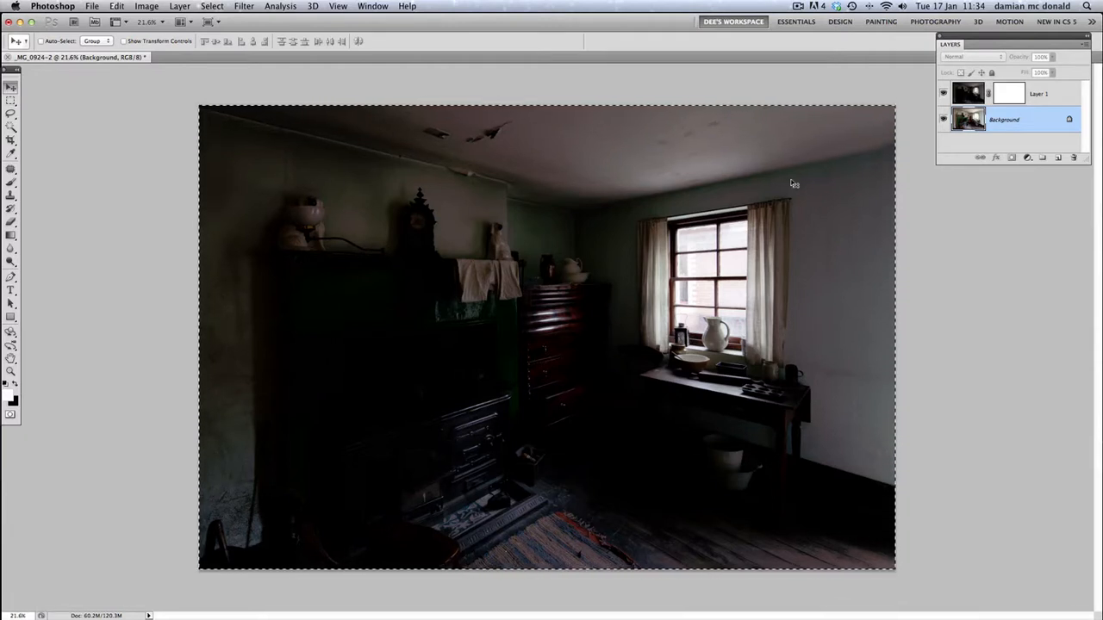
{"action": "key", "text": "super+d"}
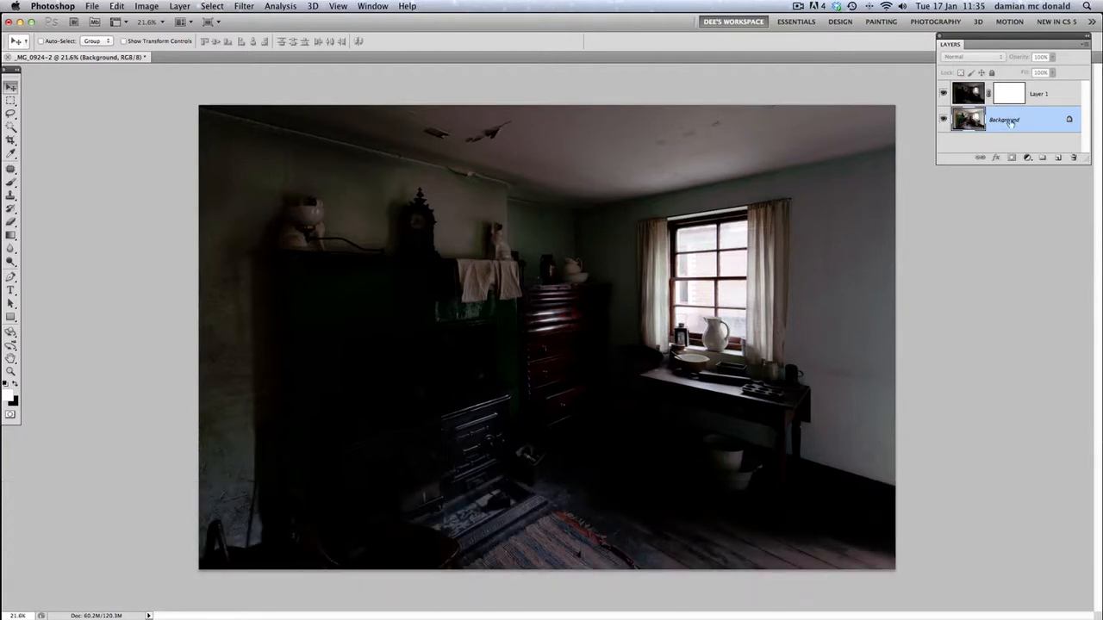
Display Layer 1's mask on the canvas and paste the copied Background image into it
{"action": "left_click", "coordinate": [943, 94]}
{"action": "left_click", "coordinate": [943, 93]}
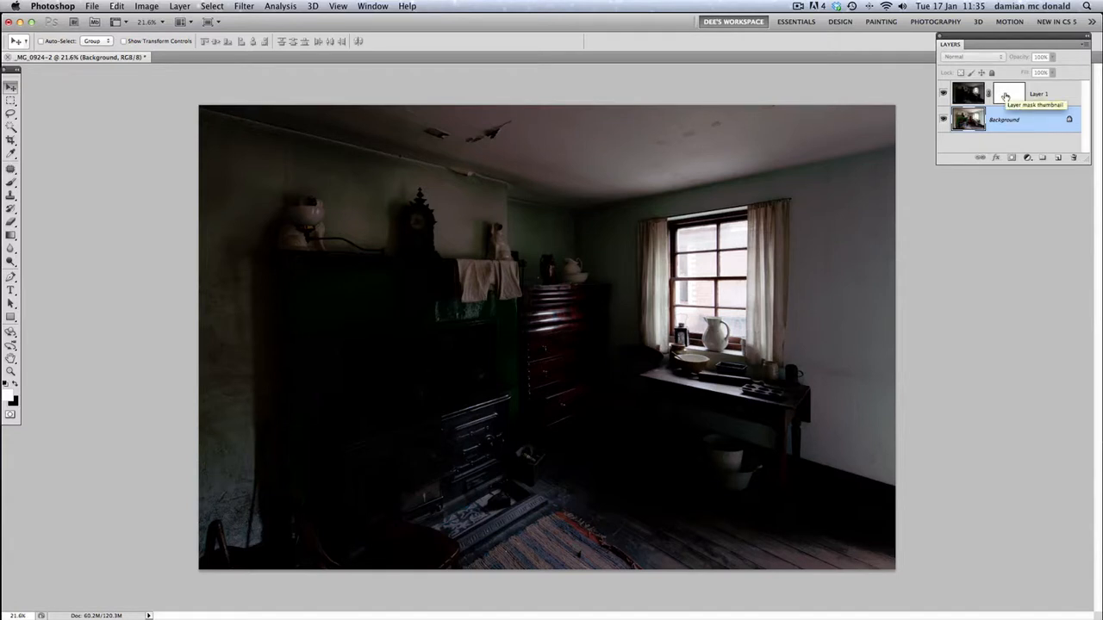
{"action": "key", "text": "alt"}
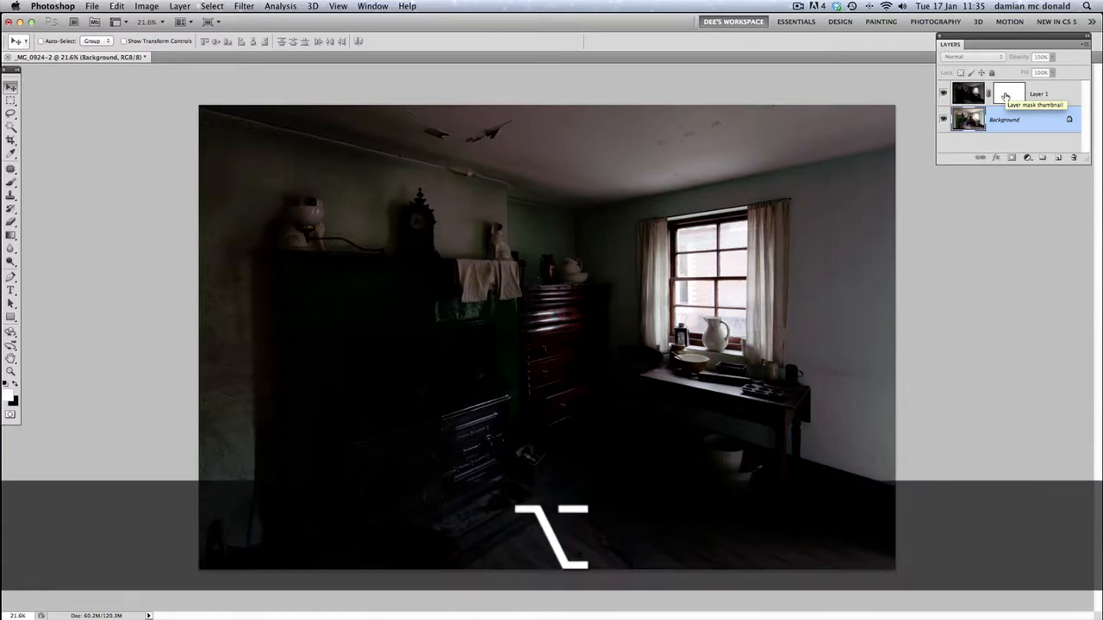
{"action": "left_click", "coordinate": [1006, 95], "text": "alt"}
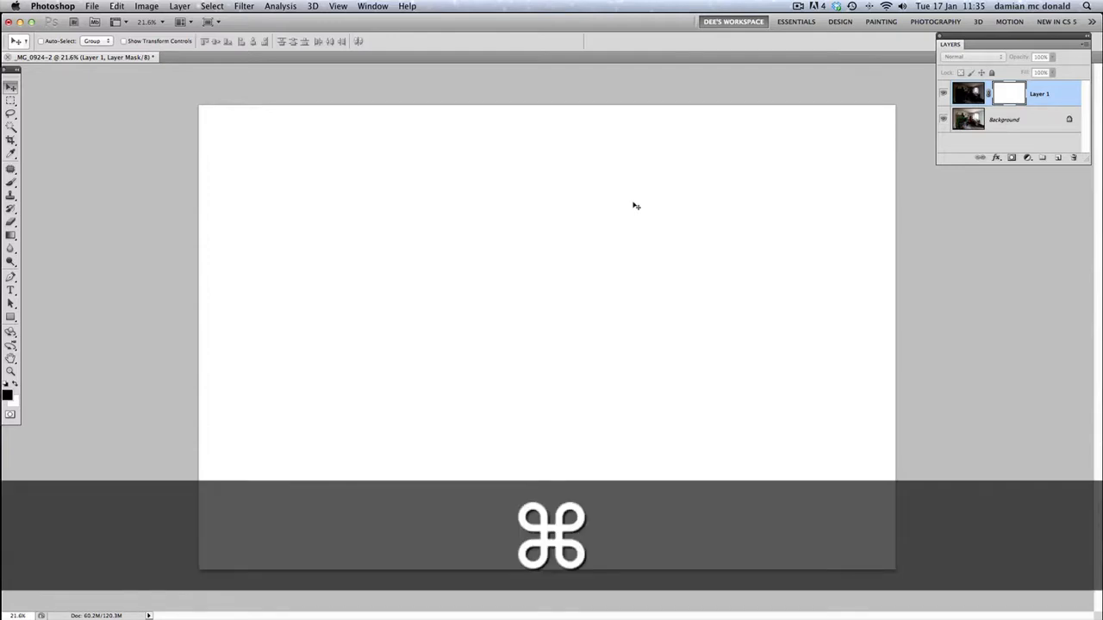
{"action": "key", "text": "super+v"}
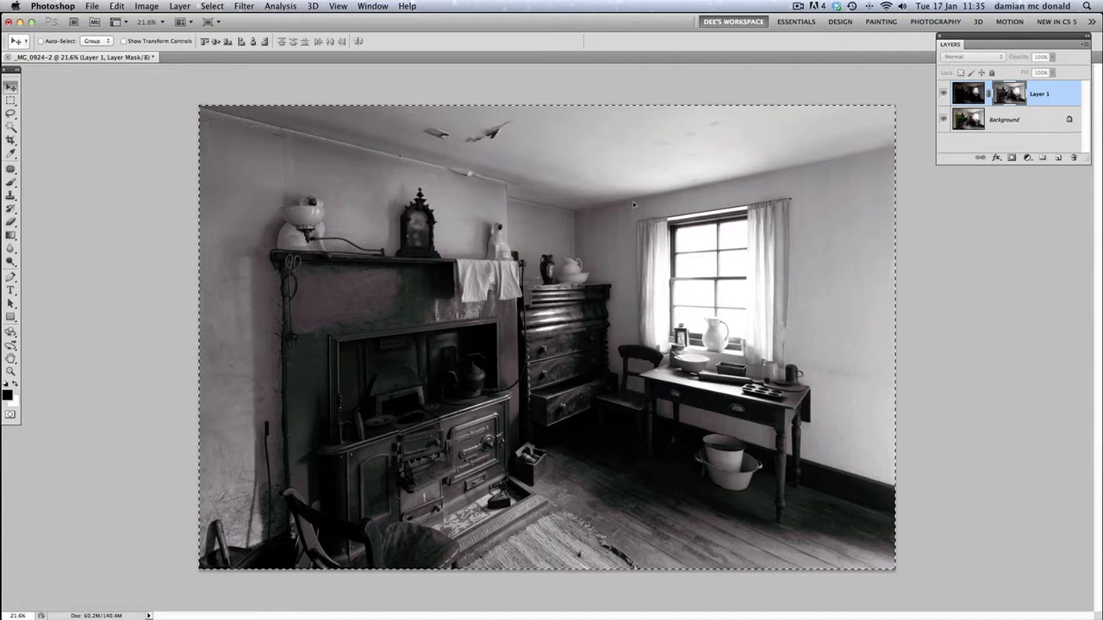
{"action": "key", "text": "super"}
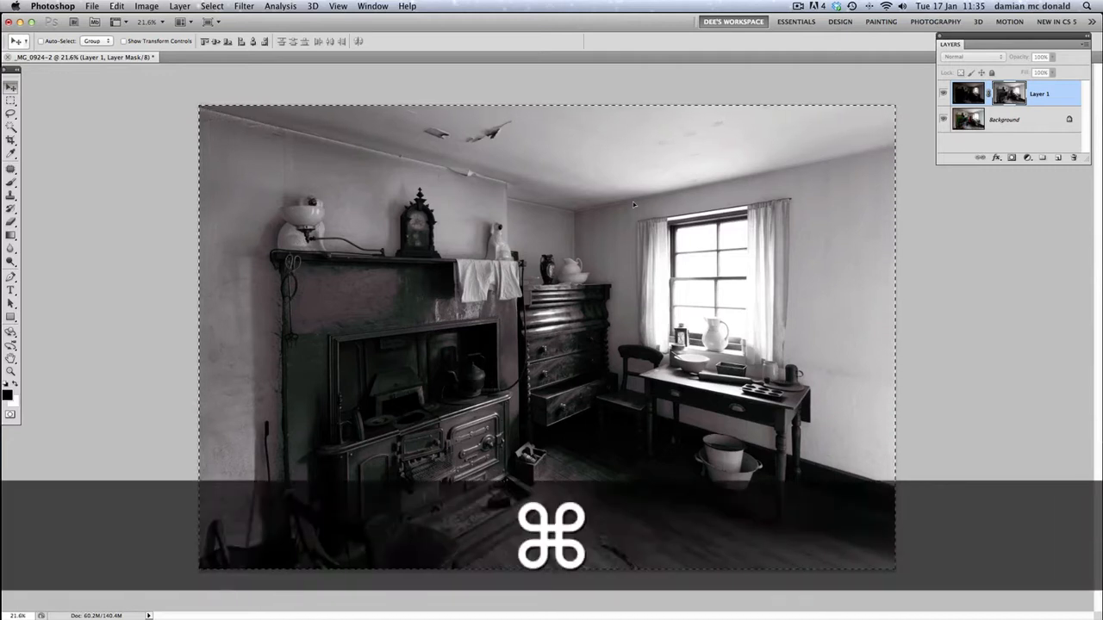
Clear the selection and apply a Gaussian Blur with a 40.6 pixel radius to Layer 1's mask
{"action": "key", "text": "super+d"}
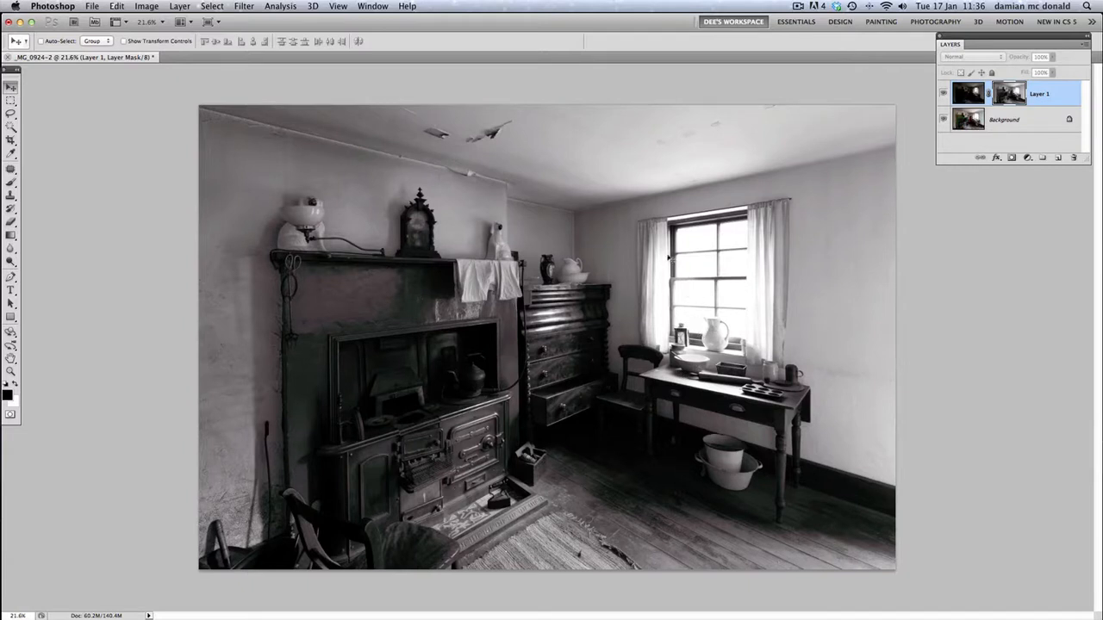
{"action": "left_click", "coordinate": [247, 7]}
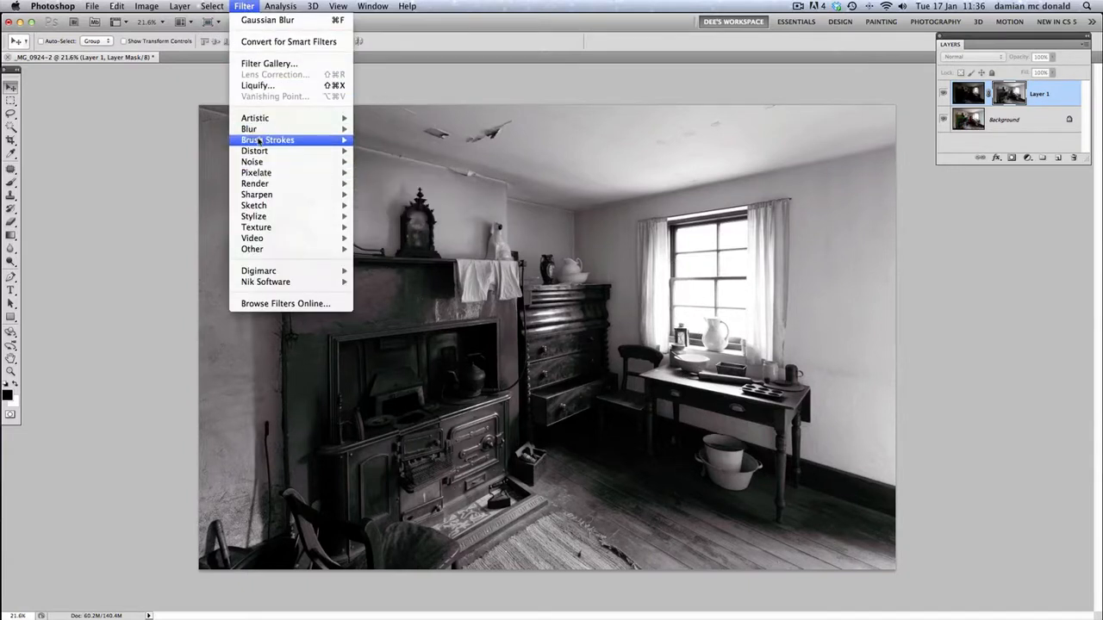
{"action": "mouse_move", "coordinate": [265, 129]}
{"action": "left_click", "coordinate": [394, 172]}
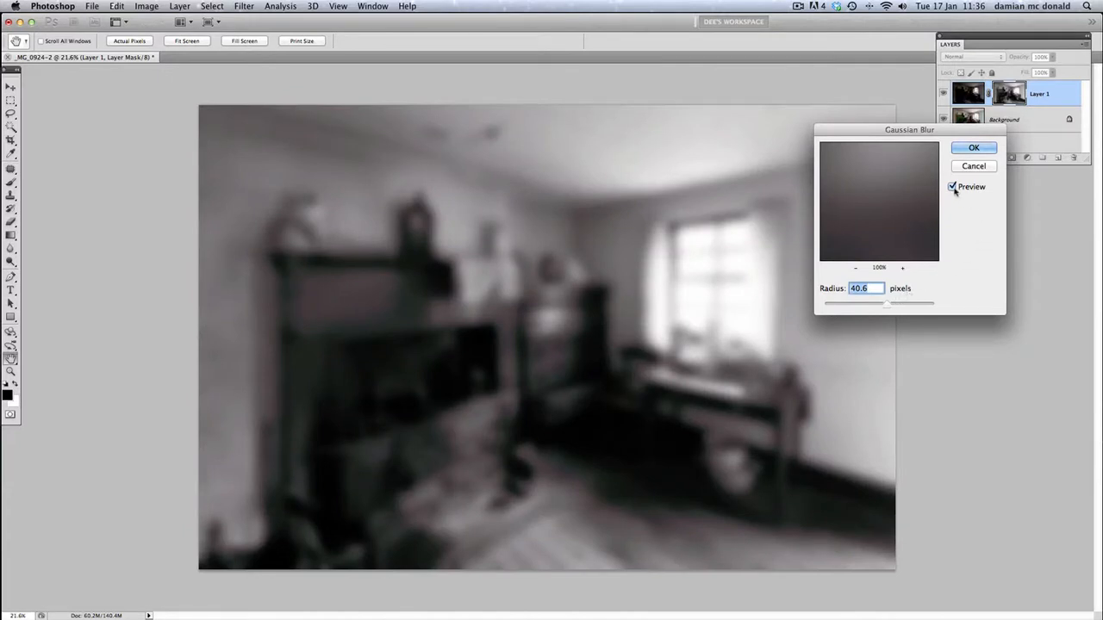
{"action": "left_click", "coordinate": [962, 152]}
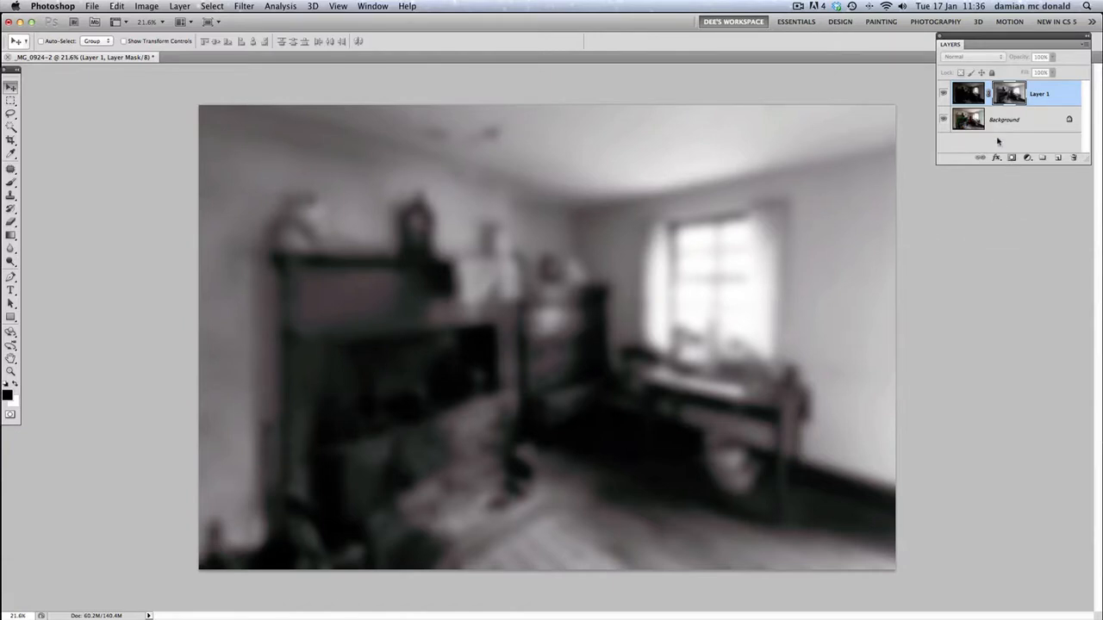
Return to the composite view on the Background layer and toggle Layer 1's visibility to compare the blend
{"action": "left_click", "coordinate": [968, 120]}
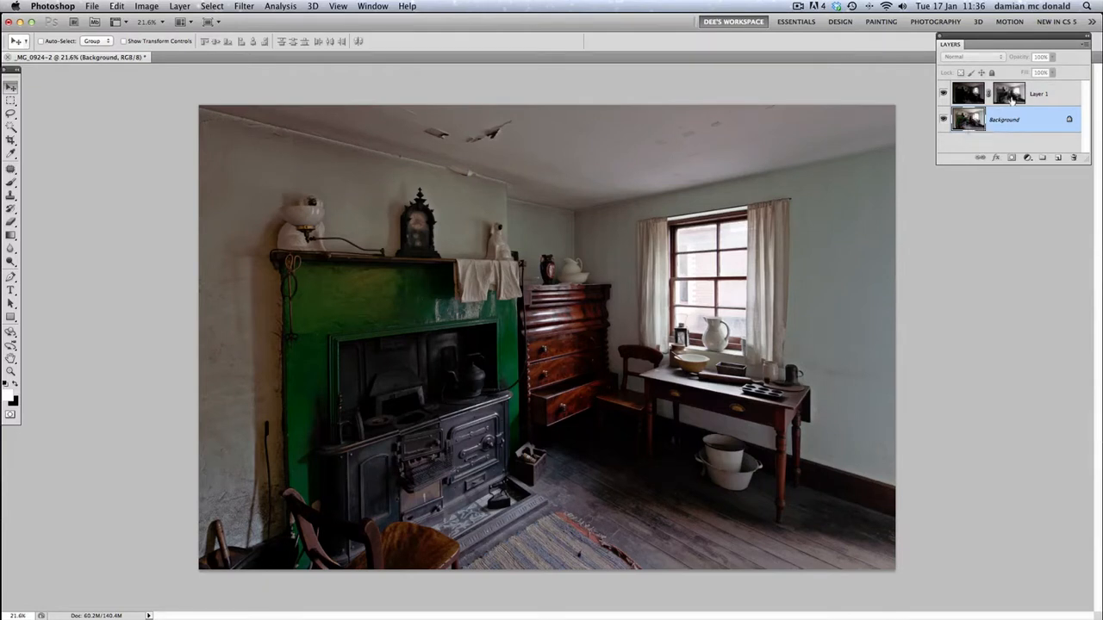
{"action": "left_click", "coordinate": [943, 94]}
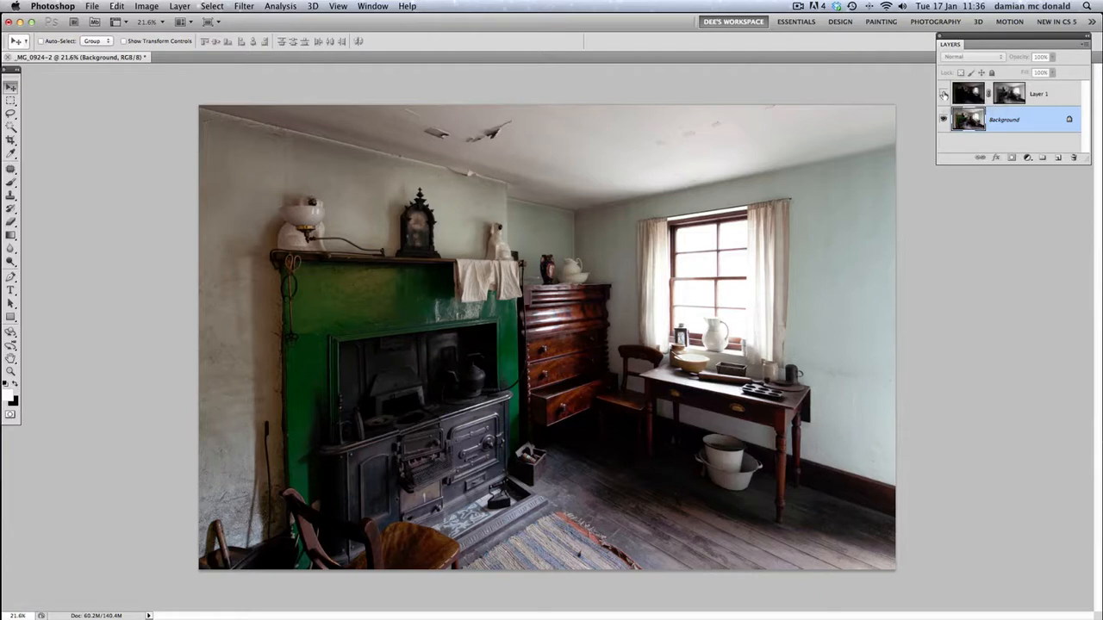
{"action": "left_click", "coordinate": [943, 94]}
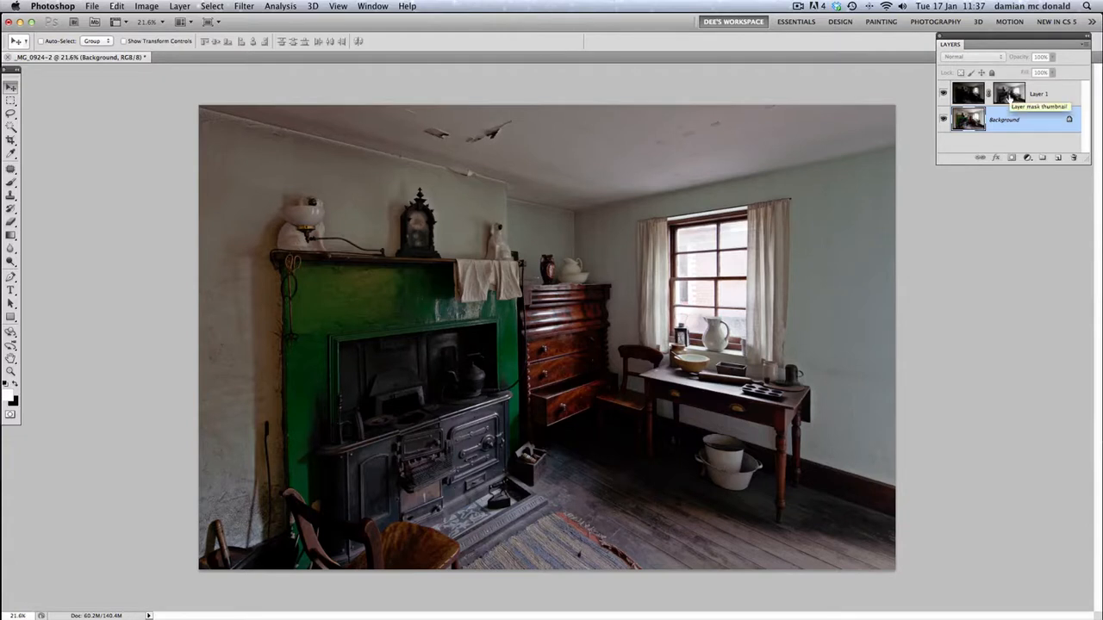
Display Layer 1's blurred mask on the canvas to examine its light and dark areas, then return to the composite
{"action": "key", "text": "alt"}
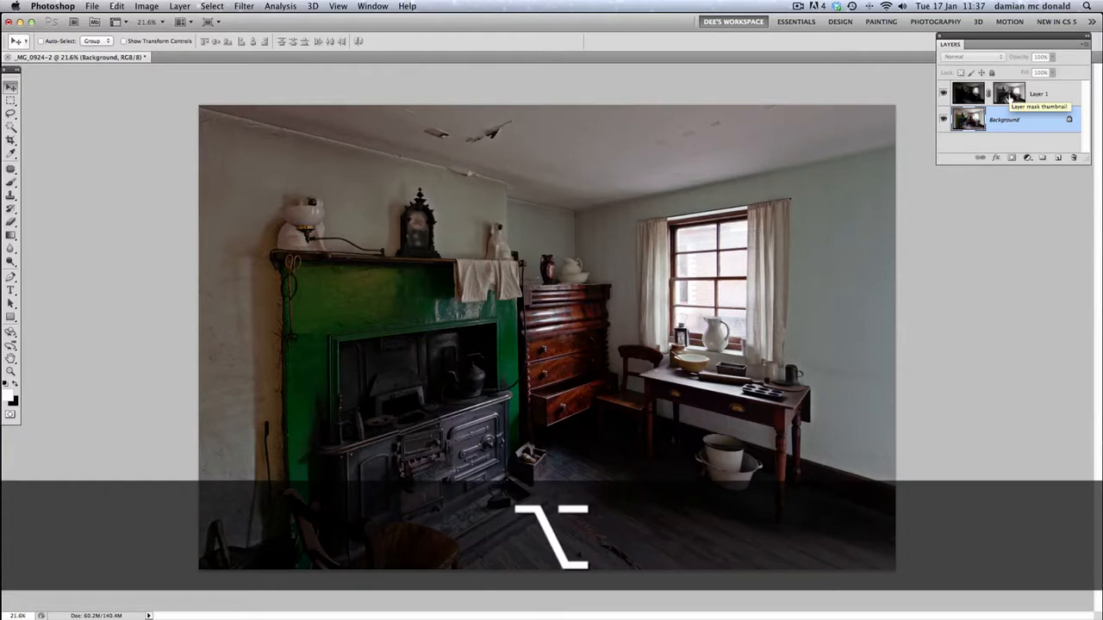
{"action": "left_click", "coordinate": [1010, 96], "text": "alt"}
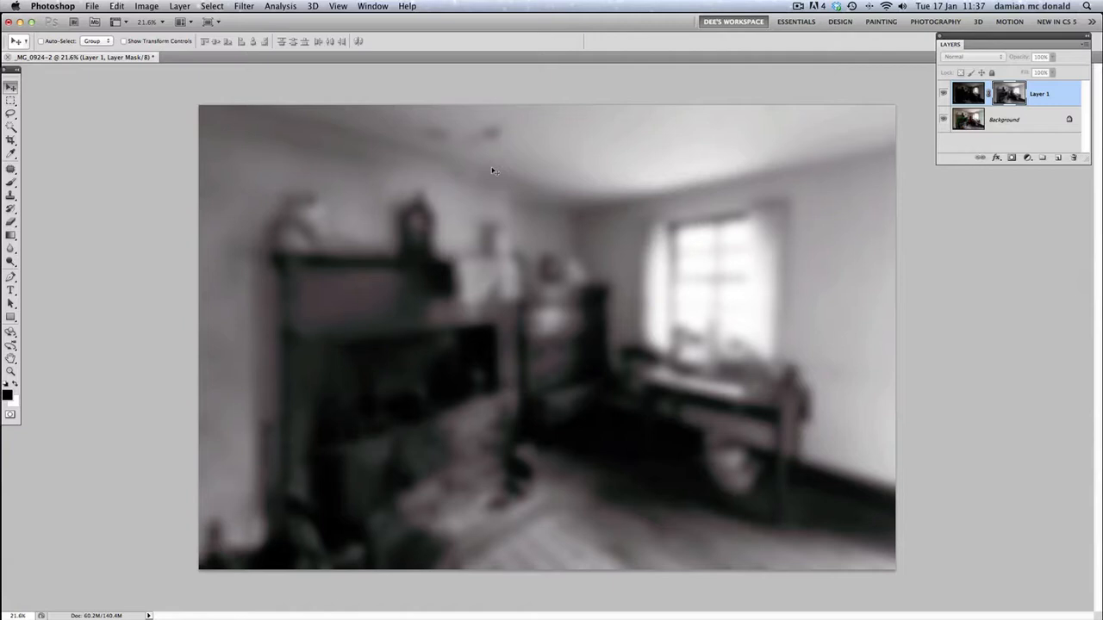
{"action": "left_click", "coordinate": [967, 119]}
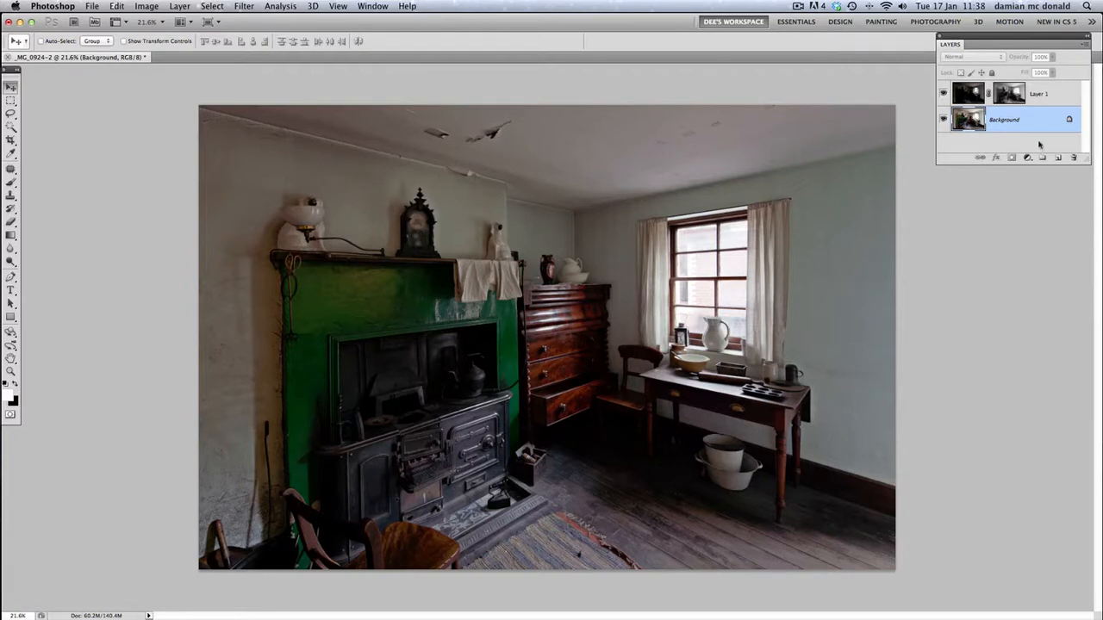
Apply a Levels adjustment to Layer 1's mask with the midtone input level set to 0.30
{"action": "left_click", "coordinate": [1009, 95]}
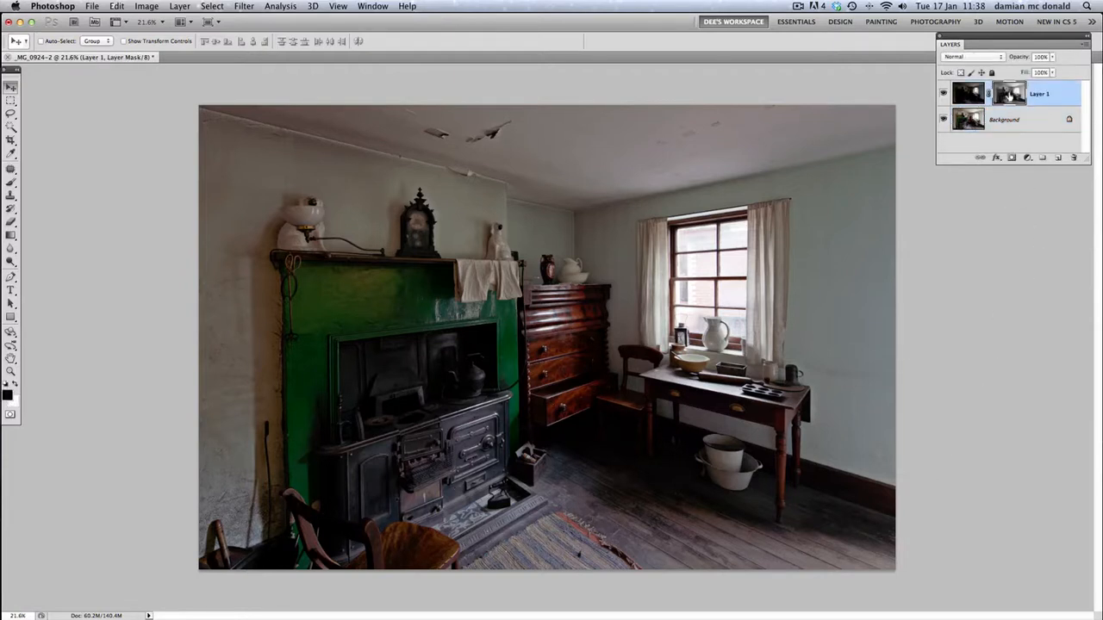
{"action": "left_click", "coordinate": [117, 6]}
{"action": "mouse_move", "coordinate": [152, 9]}
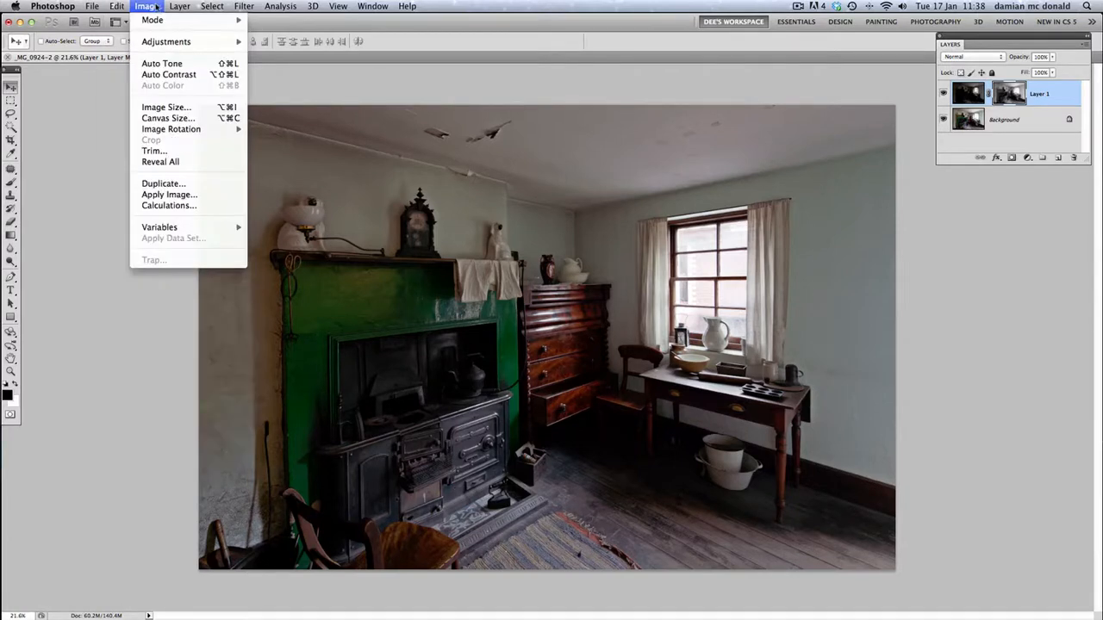
{"action": "mouse_move", "coordinate": [155, 45]}
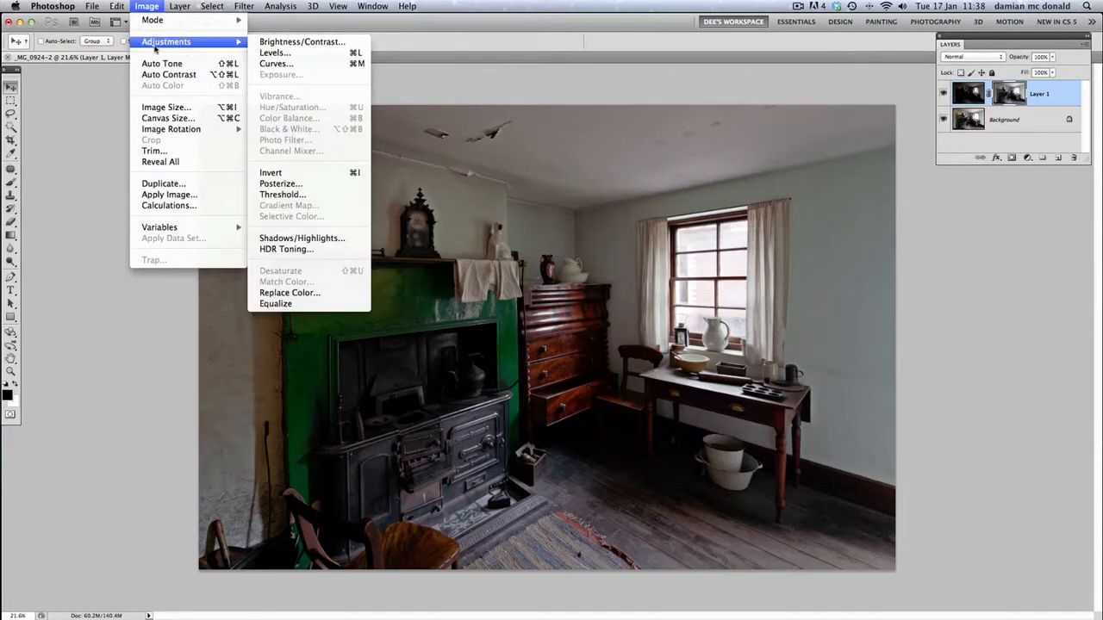
{"action": "left_click", "coordinate": [278, 54]}
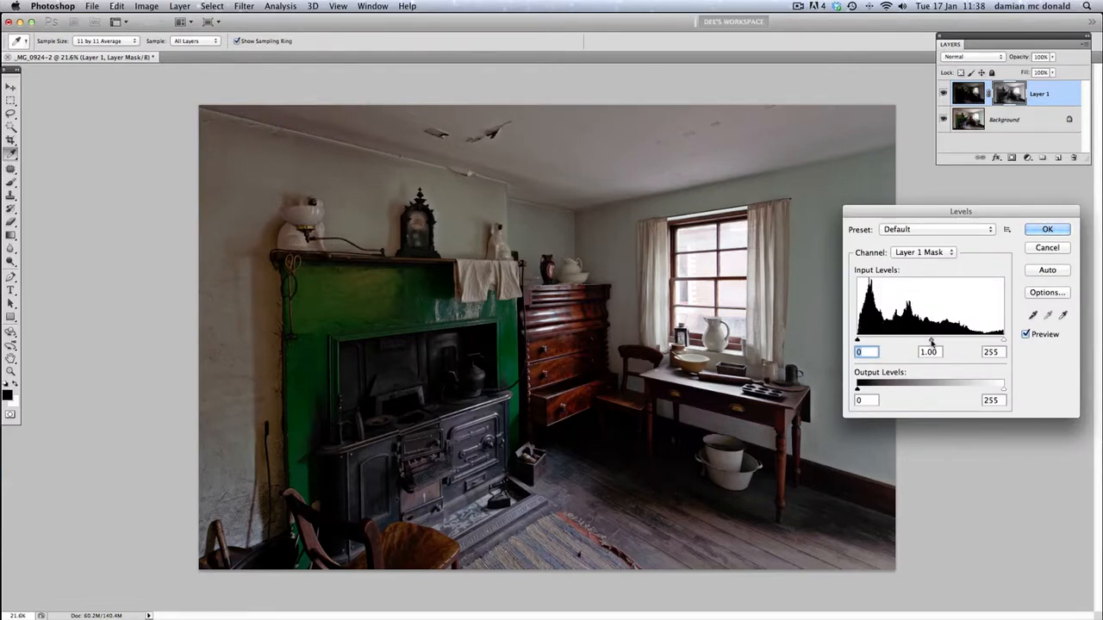
{"action": "left_click_drag", "start_coordinate": [931, 342], "coordinate": [976, 343]}
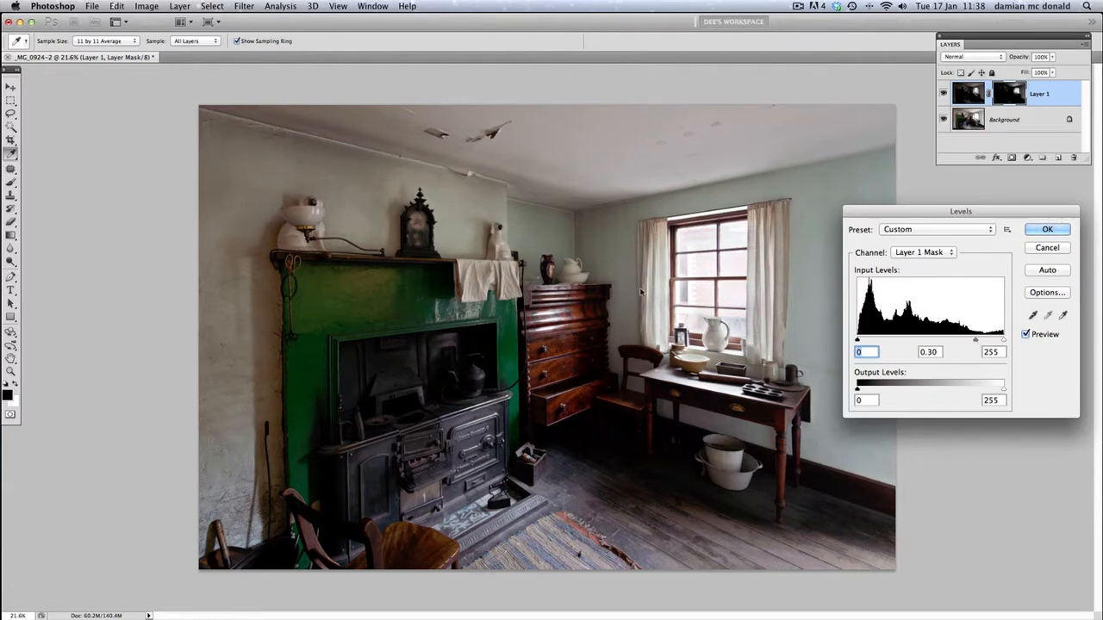
{"action": "key", "text": "Tab"}
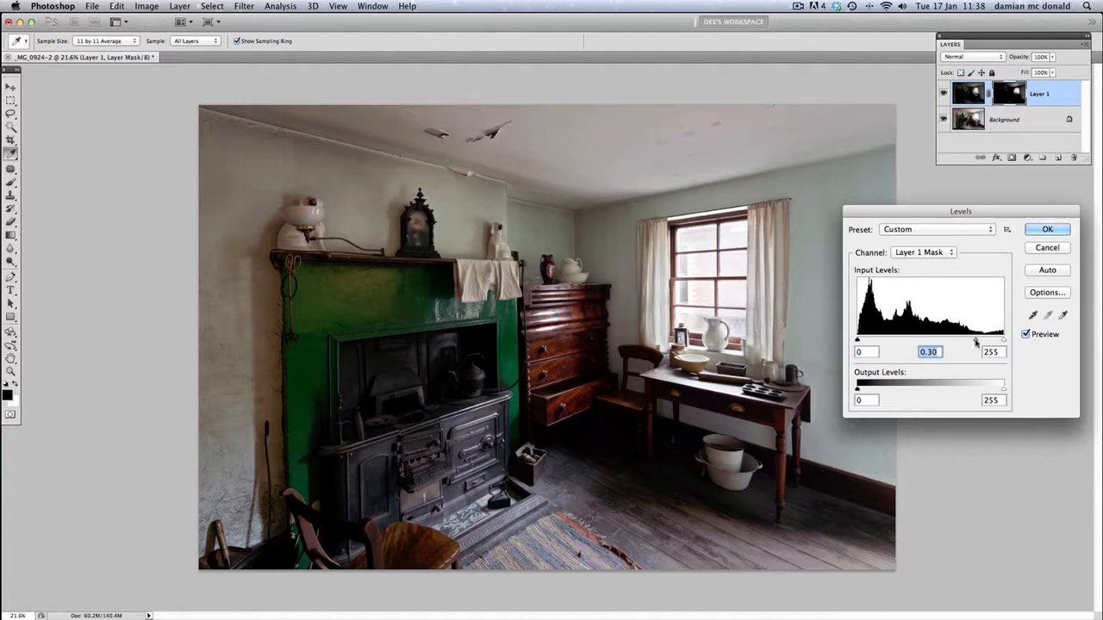
{"action": "mouse_move", "coordinate": [977, 343]}
{"action": "left_mouse_down"}
{"action": "mouse_move", "coordinate": [927, 342]}
{"action": "mouse_move", "coordinate": [976, 343]}
{"action": "left_mouse_up"}
{"action": "left_click", "coordinate": [1047, 230]}
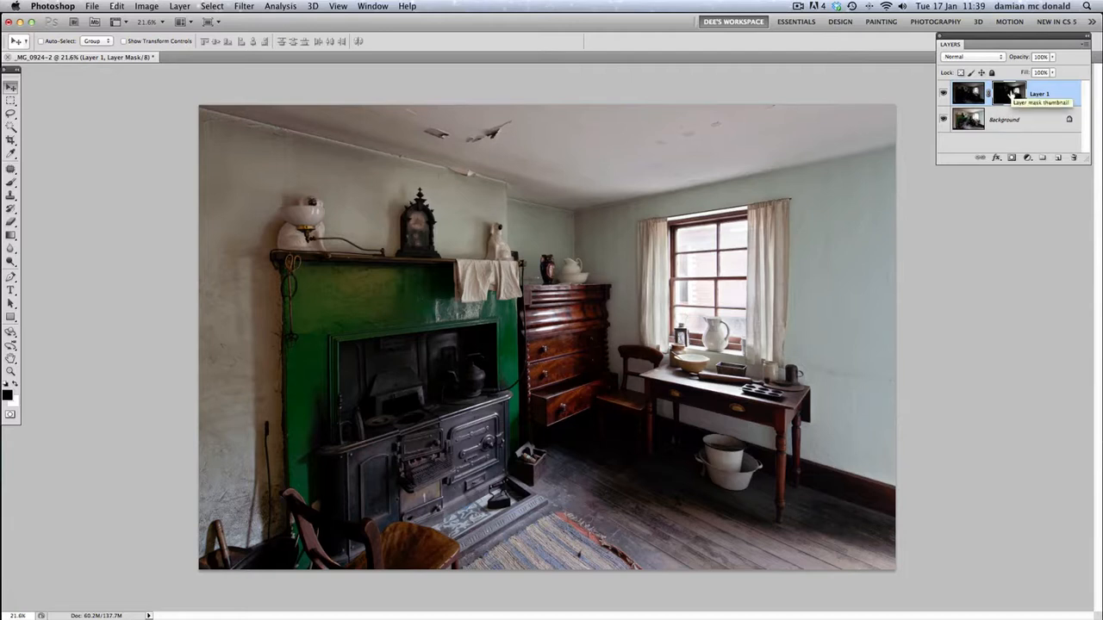
Inspect Layer 1's Levels-adjusted mask on the canvas and return to the composite image with the Background layer selected
{"action": "key", "text": "alt"}
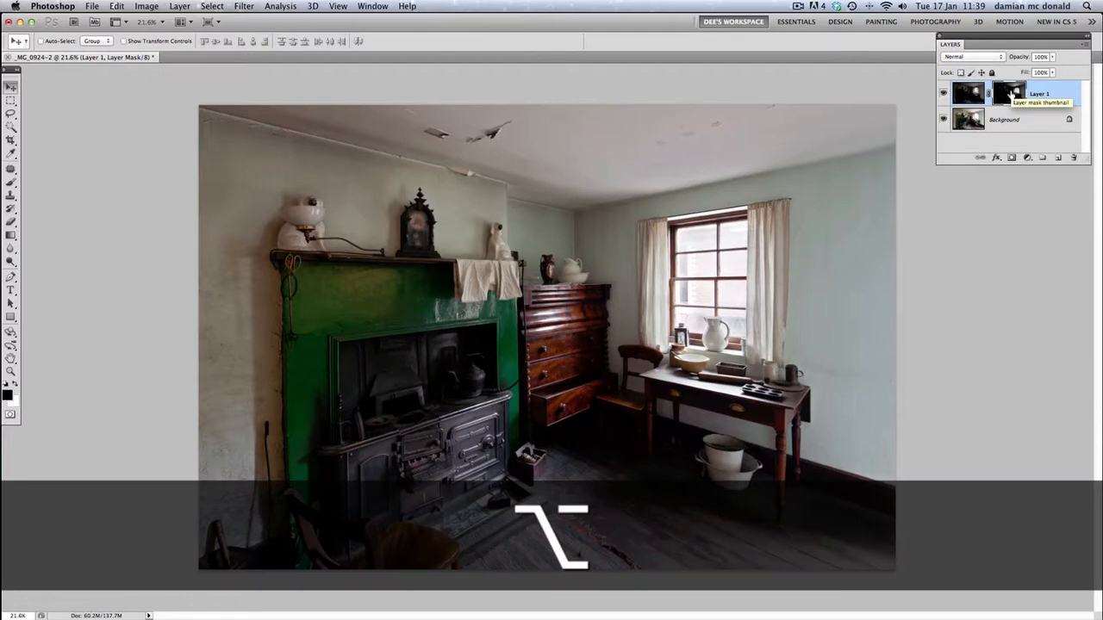
{"action": "left_click", "coordinate": [1011, 95], "text": "alt"}
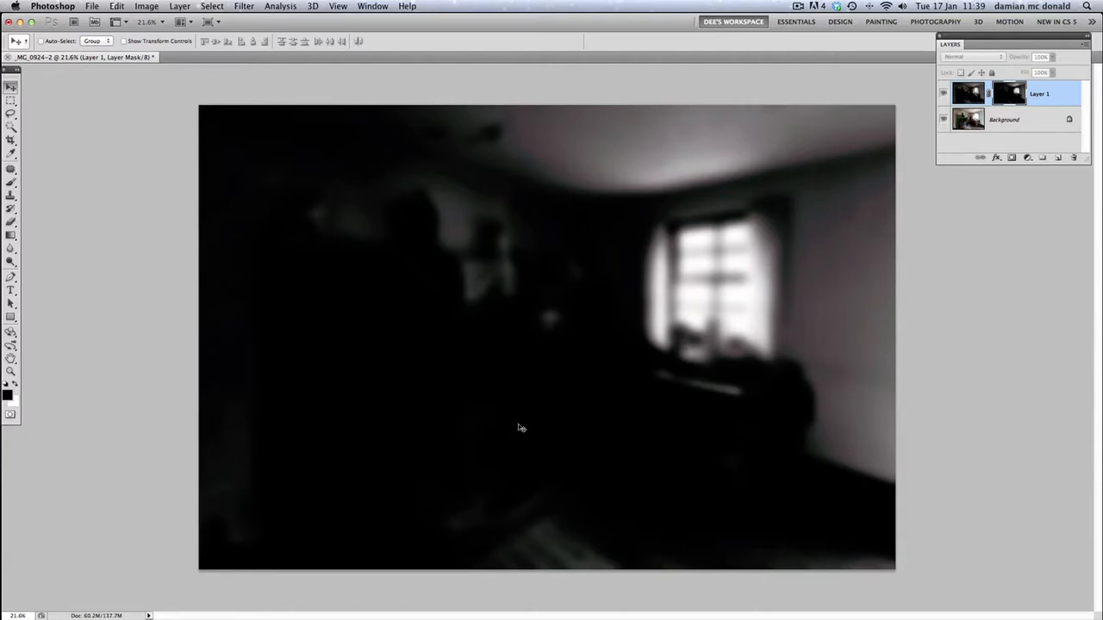
{"action": "scroll", "coordinate": [560, 263], "scroll_direction": "up", "scroll_amount": 1}
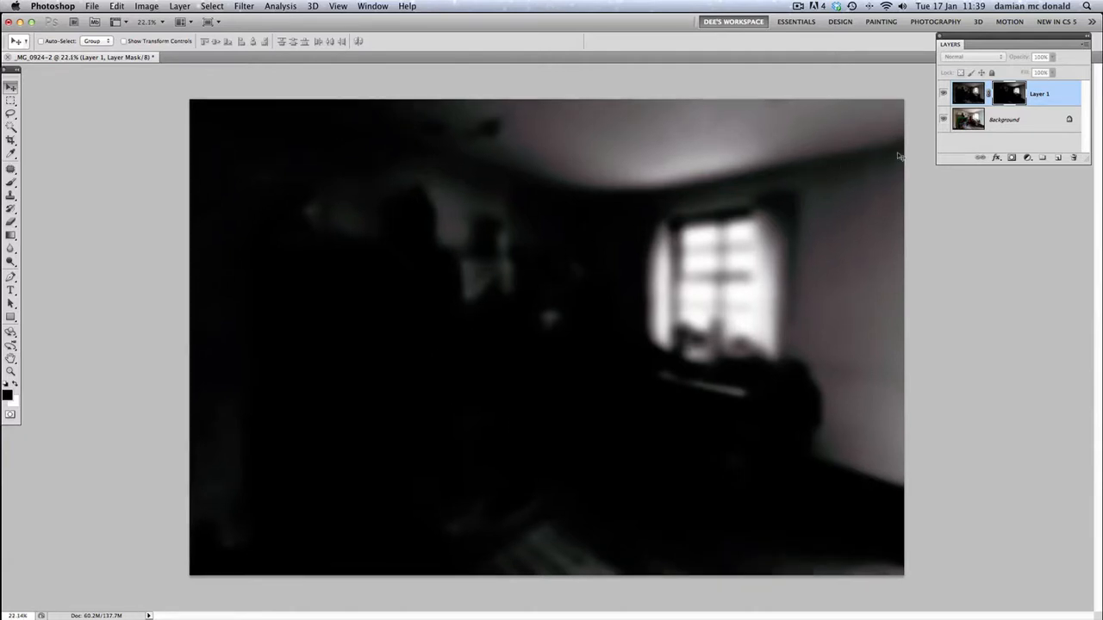
{"action": "left_click", "coordinate": [974, 122]}
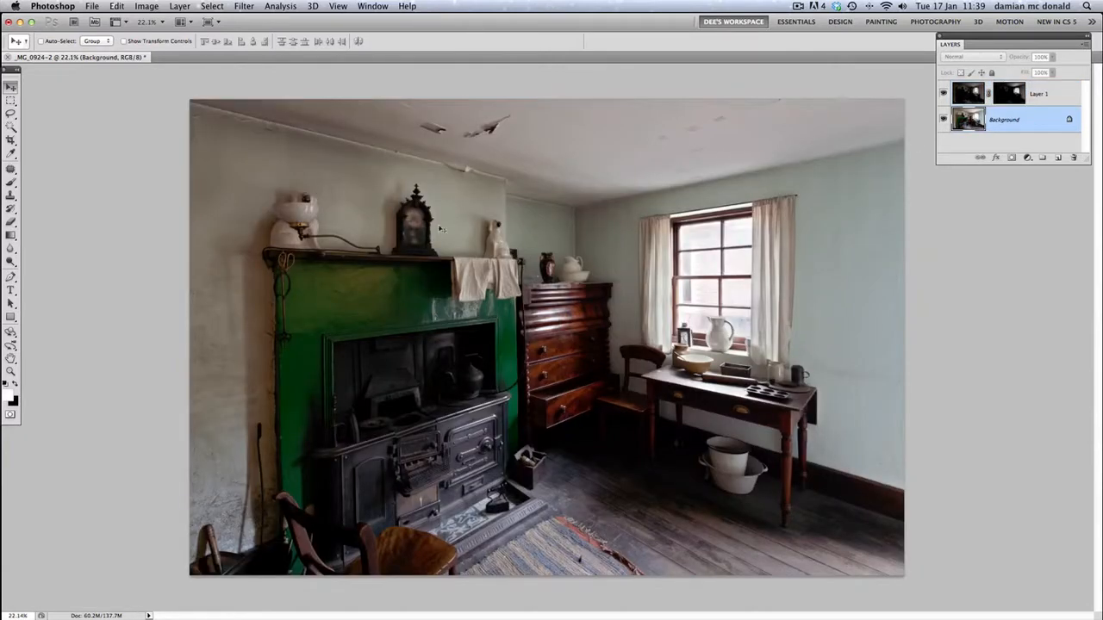